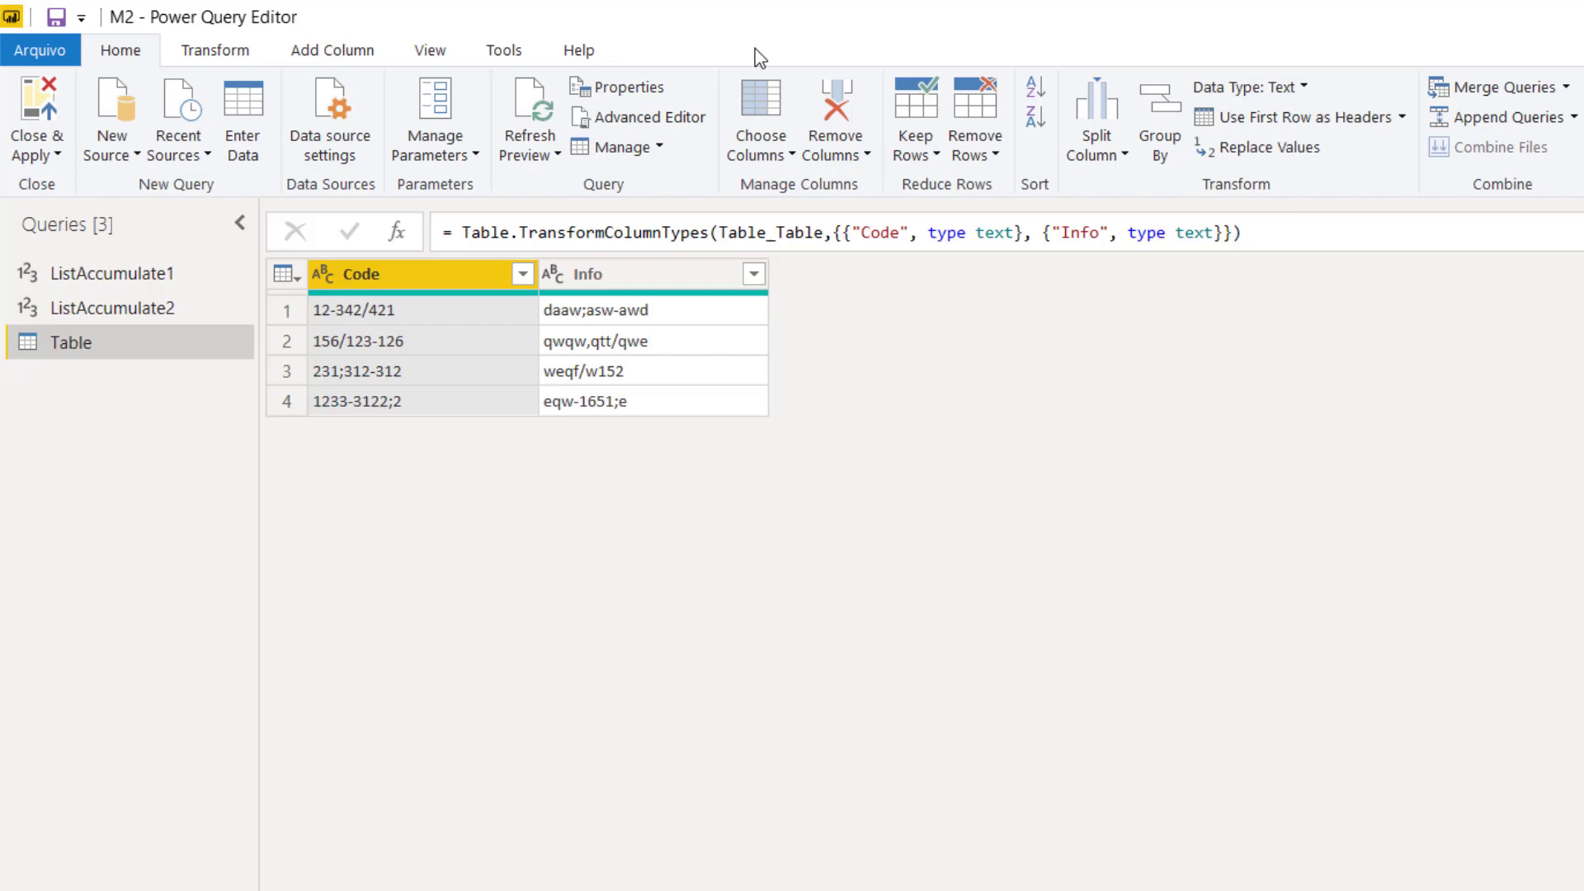
# Replace / with nothing across the selected Code and Info columns.
pyautogui.keyDown('ctrl'); pyautogui.click(590, 275); pyautogui.keyUp('ctrl')
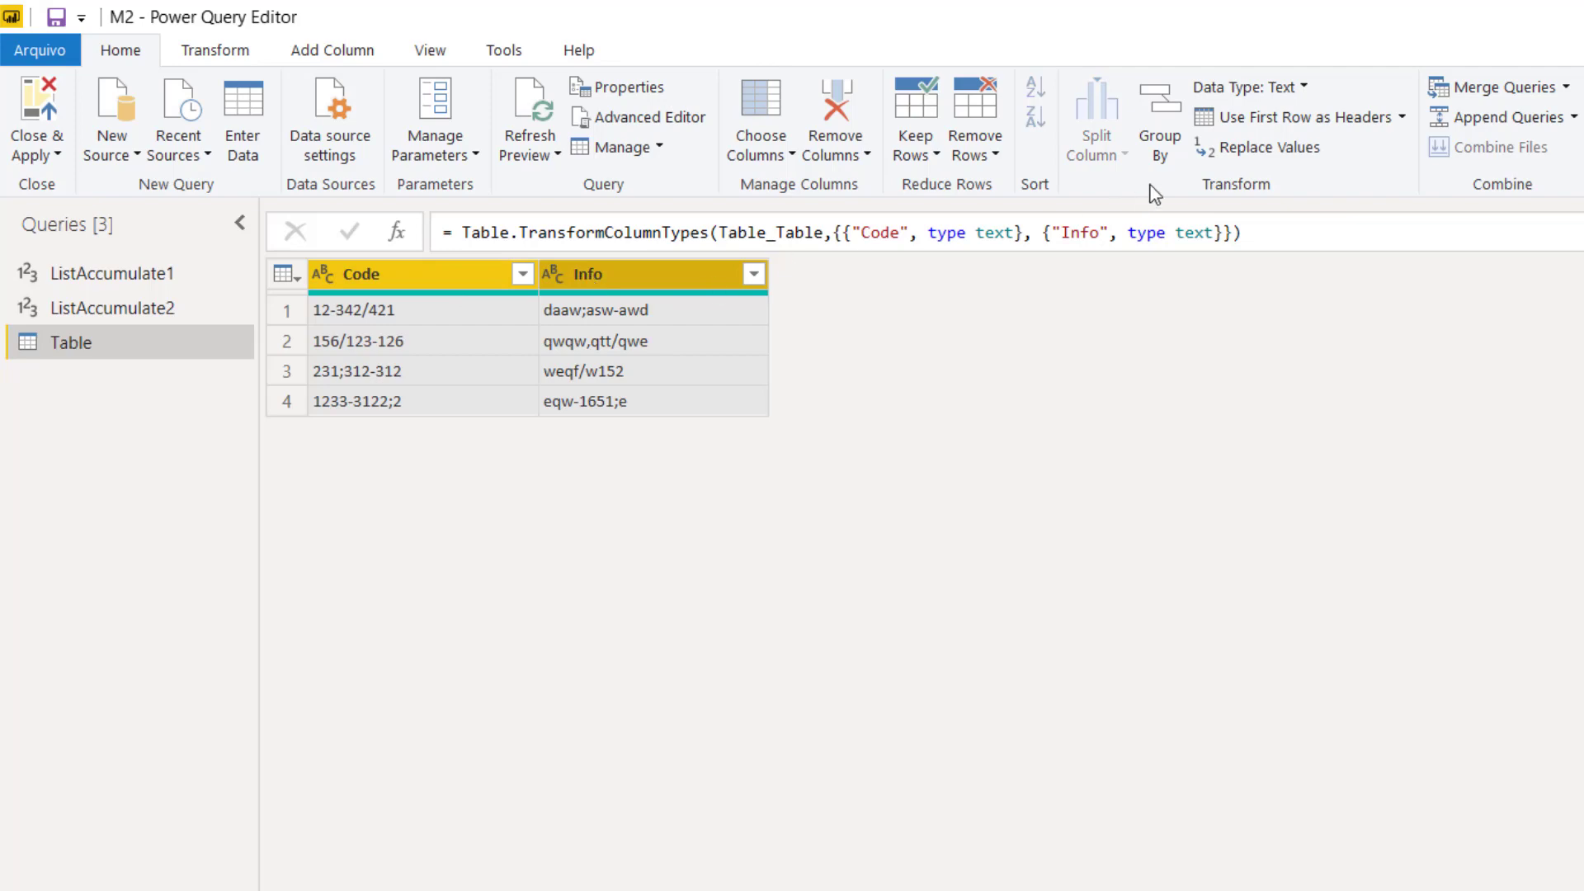
pyautogui.click(1262, 148)
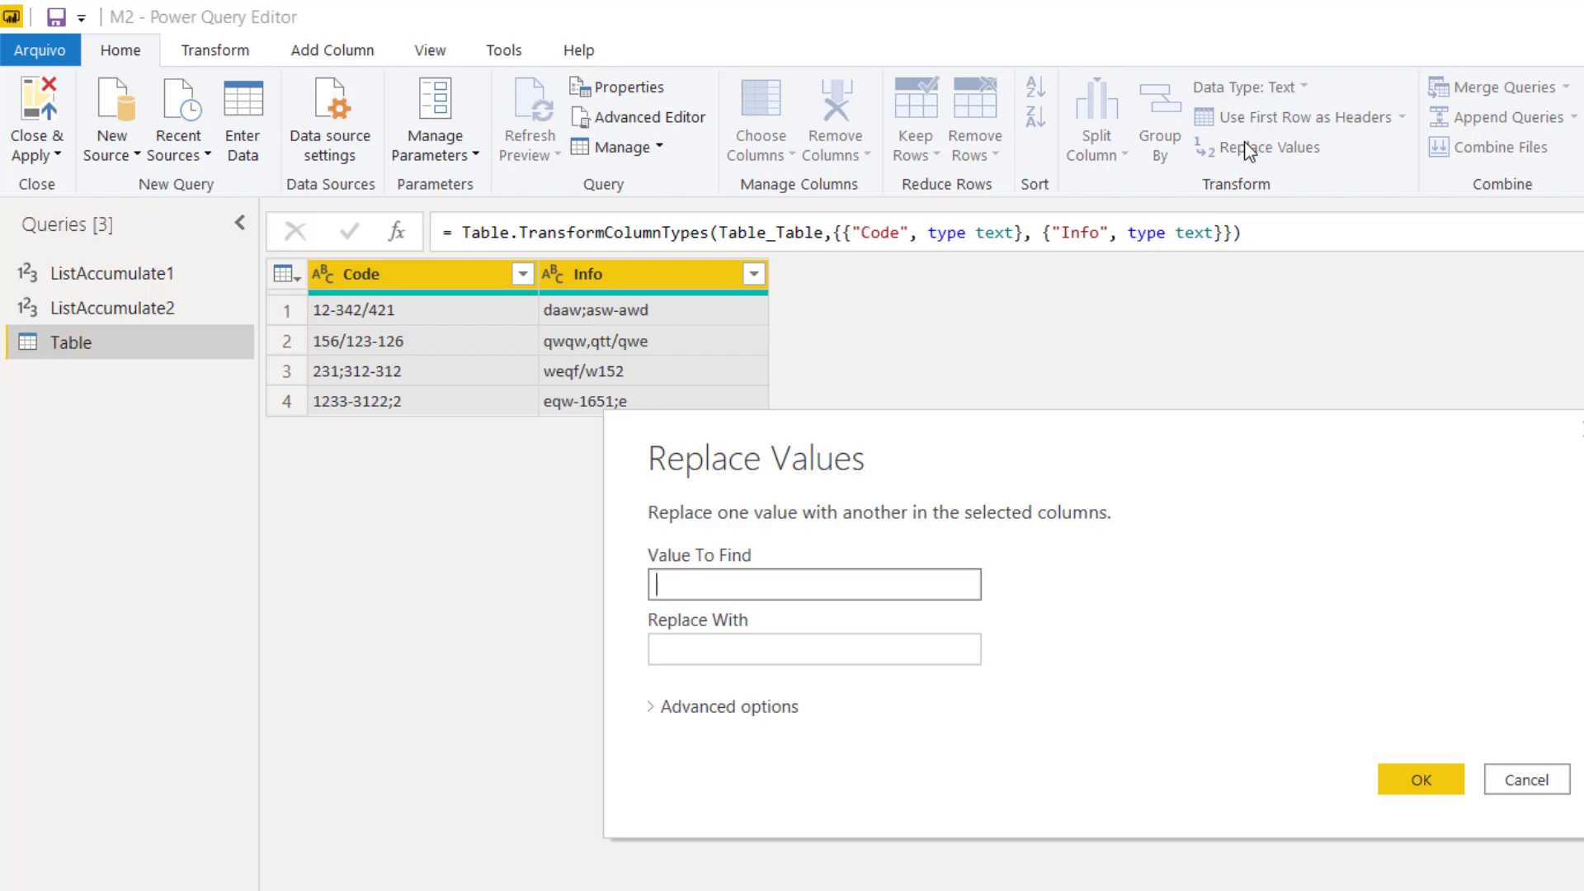
pyautogui.write('/')
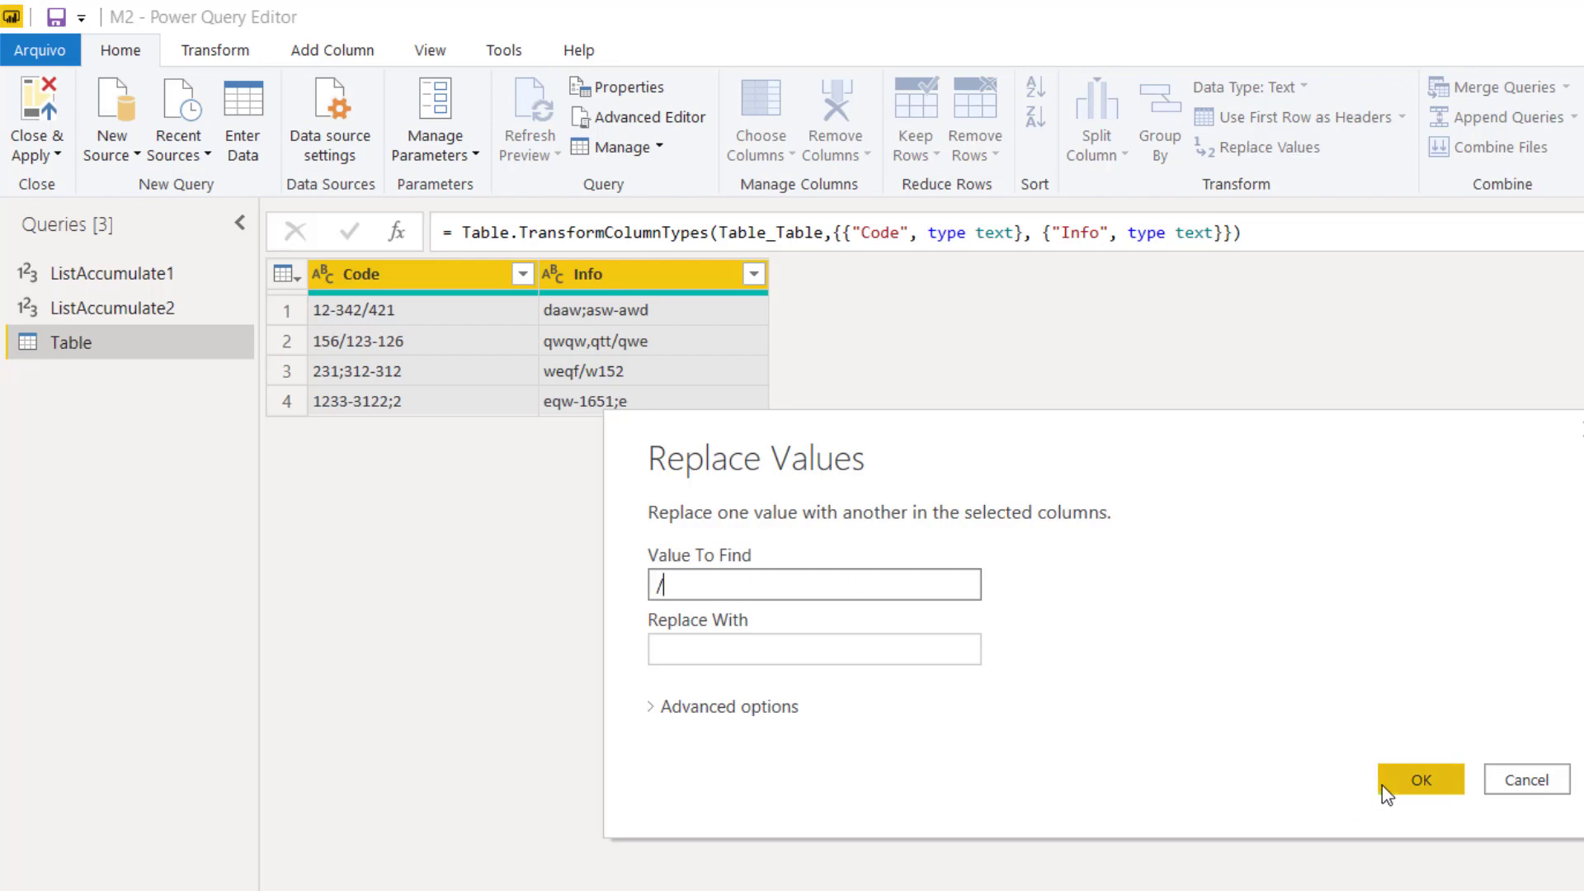
pyautogui.click(1420, 780)
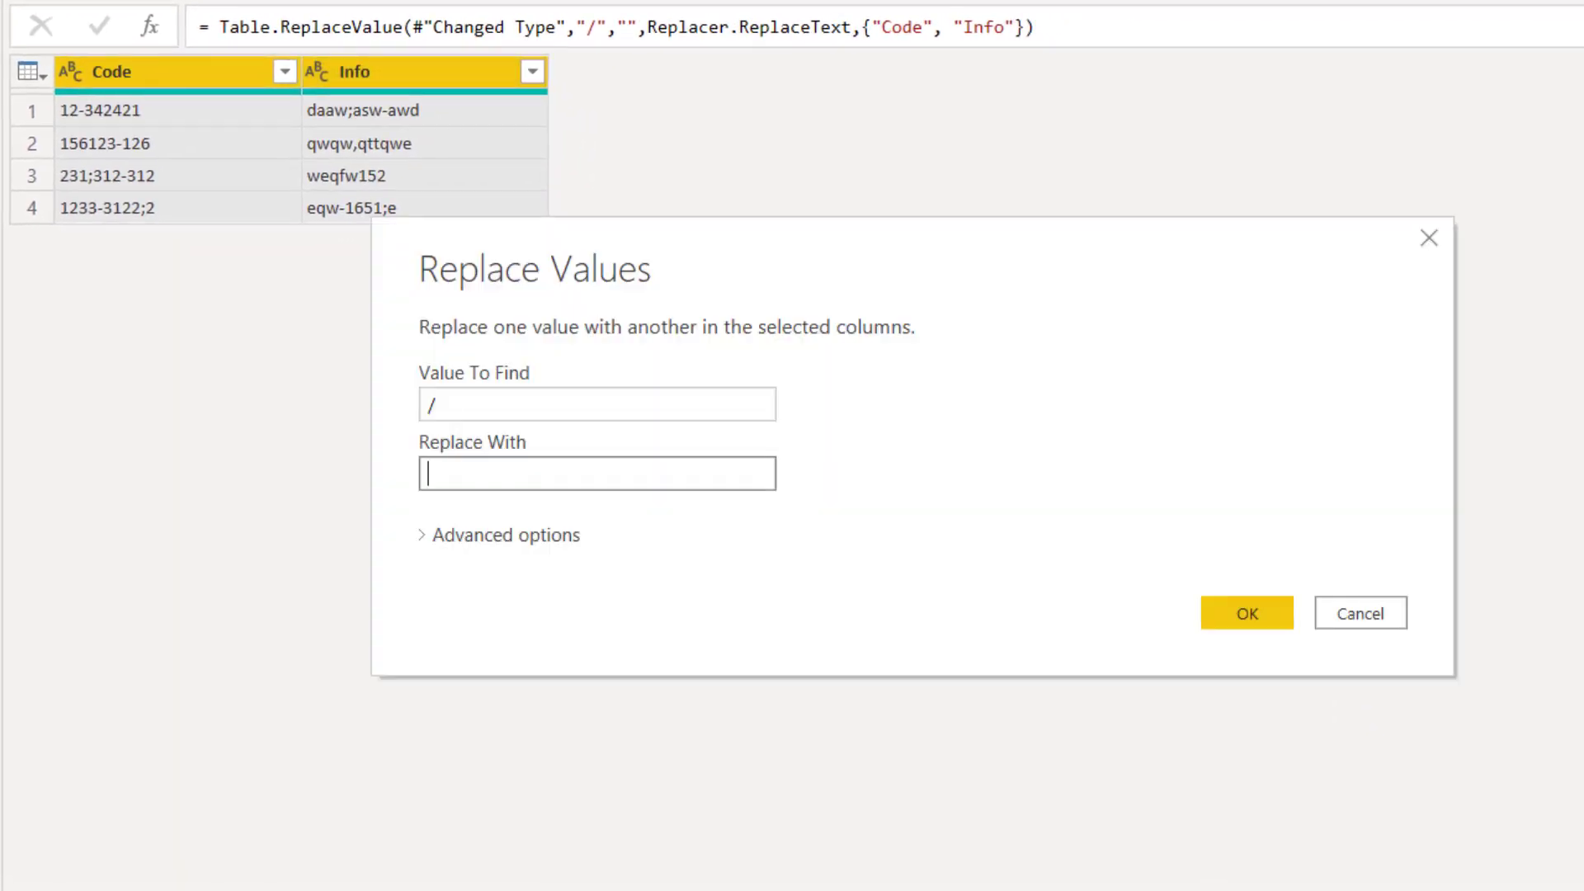
# Change Value To Find to the whole string /-; so no value matches.
pyautogui.click(487, 402)
pyautogui.write('-;,')
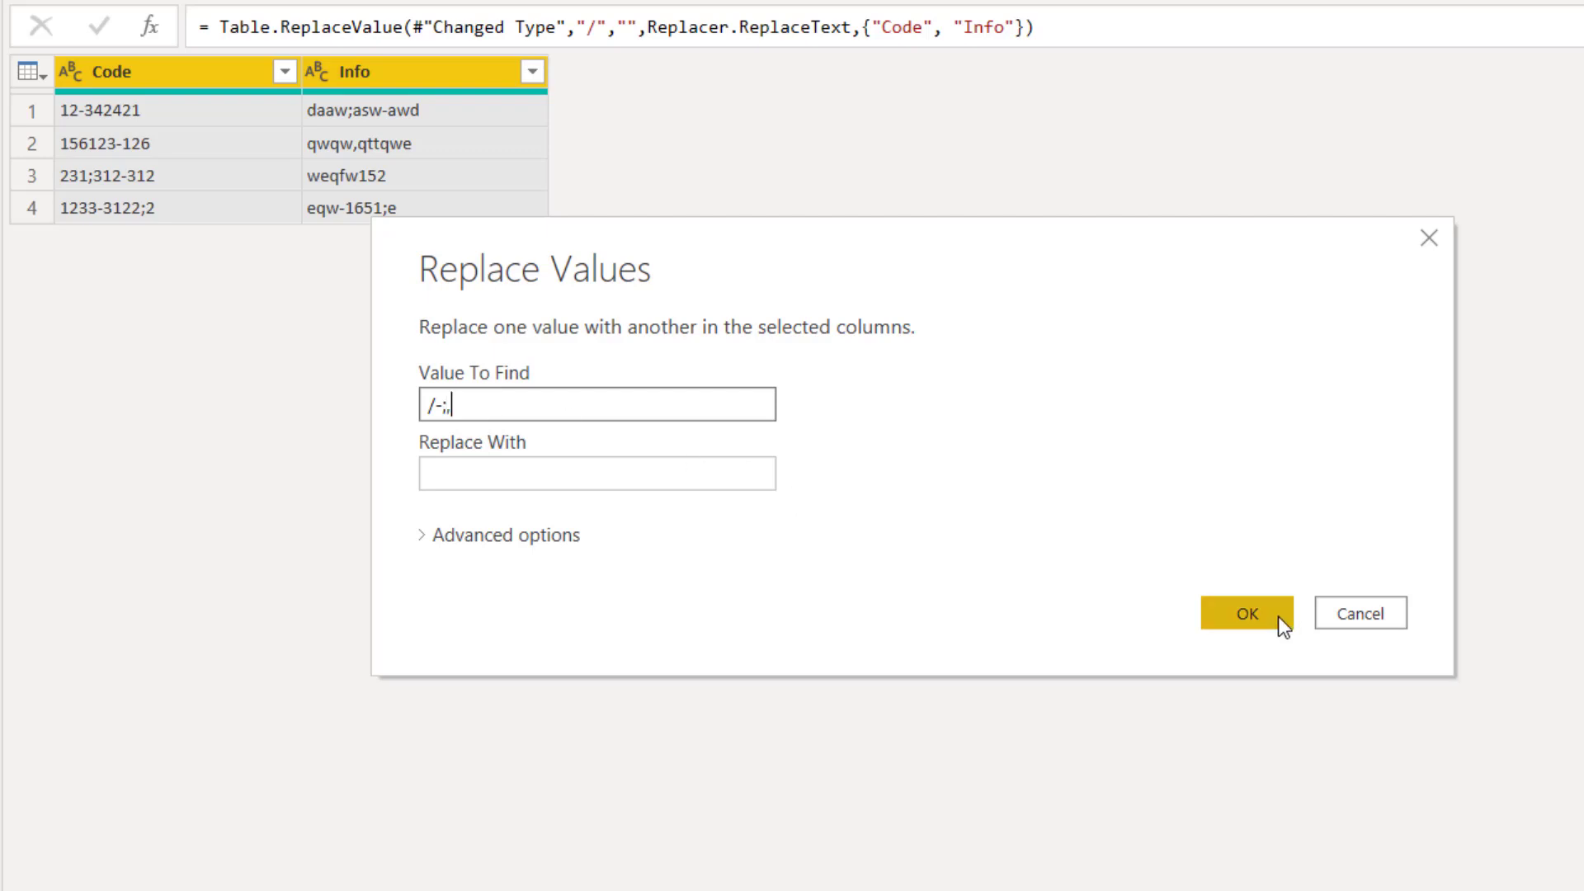
pyautogui.click(1246, 612)
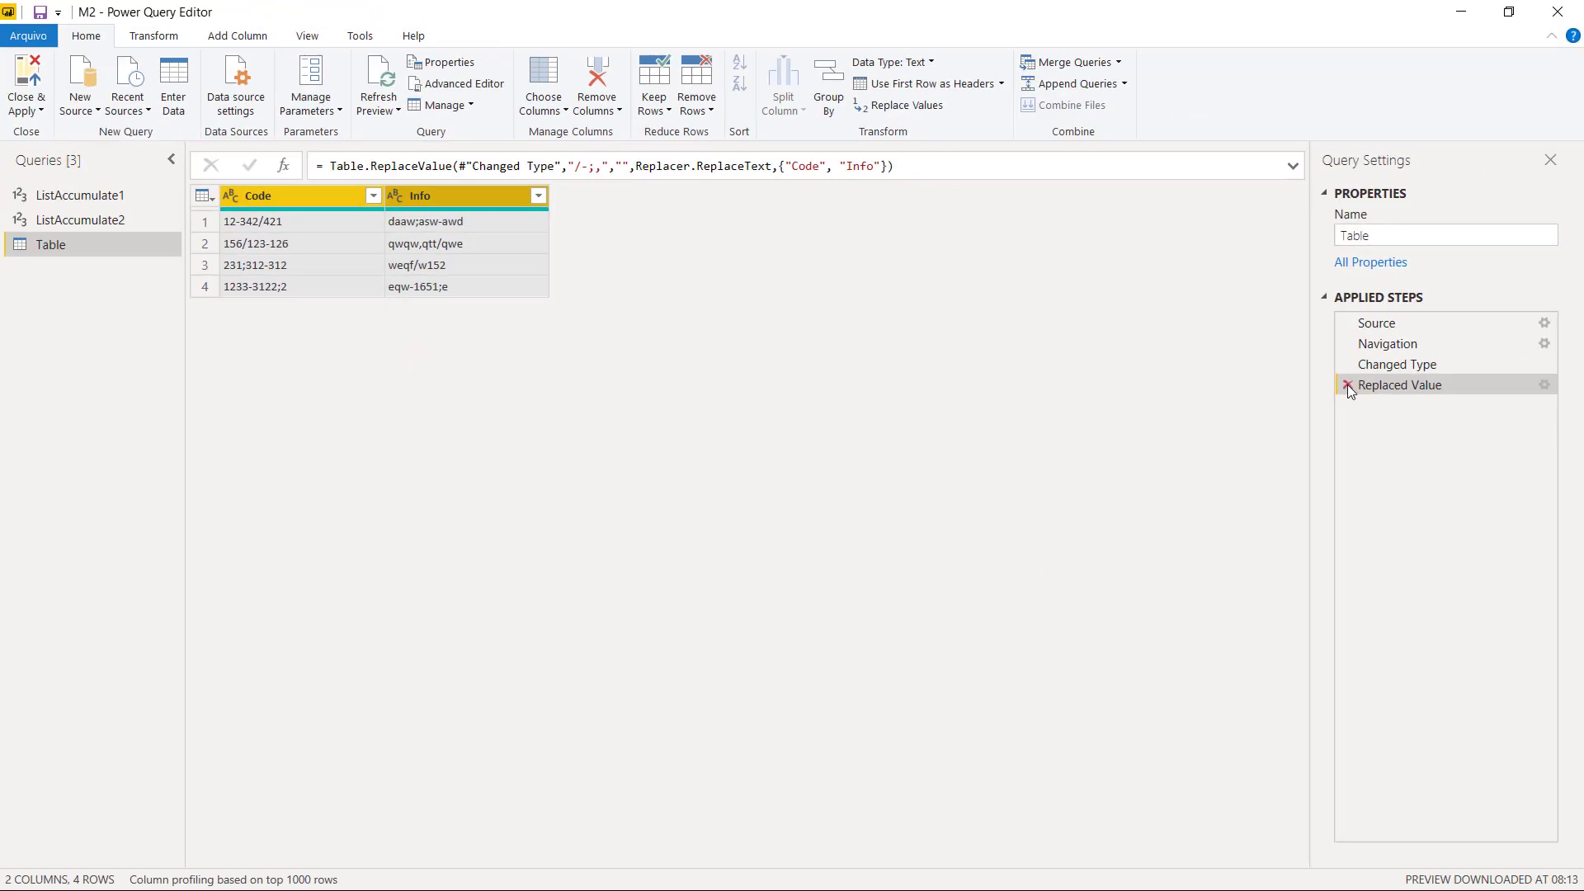
# Delete the Replaced Value step and switch to the ListAccumulate1 query.
pyautogui.click(1347, 385)
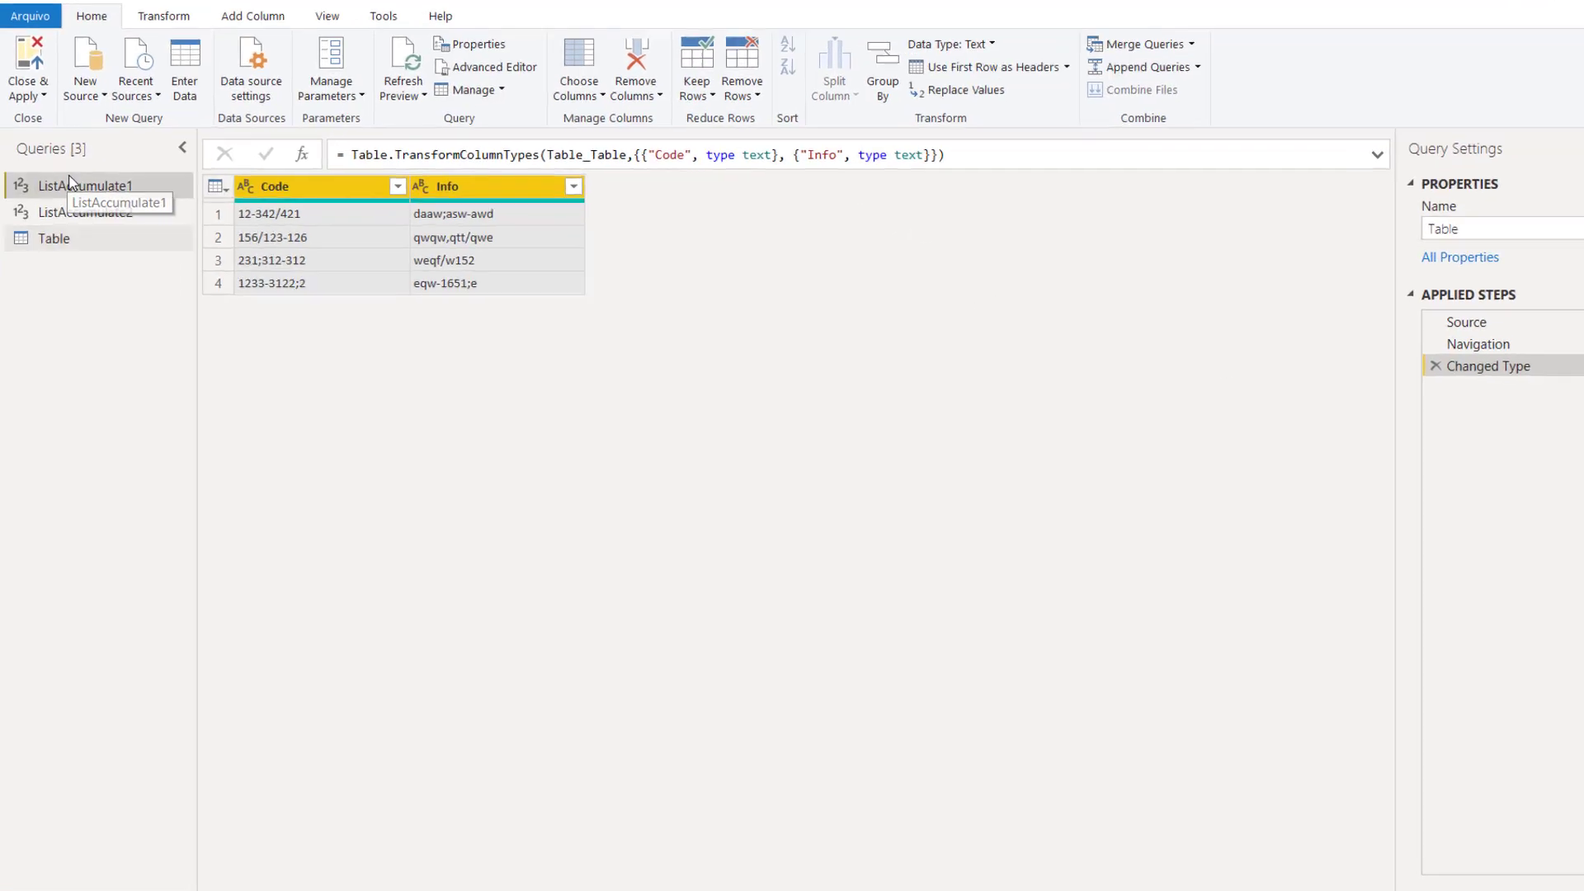
pyautogui.click(69, 186)
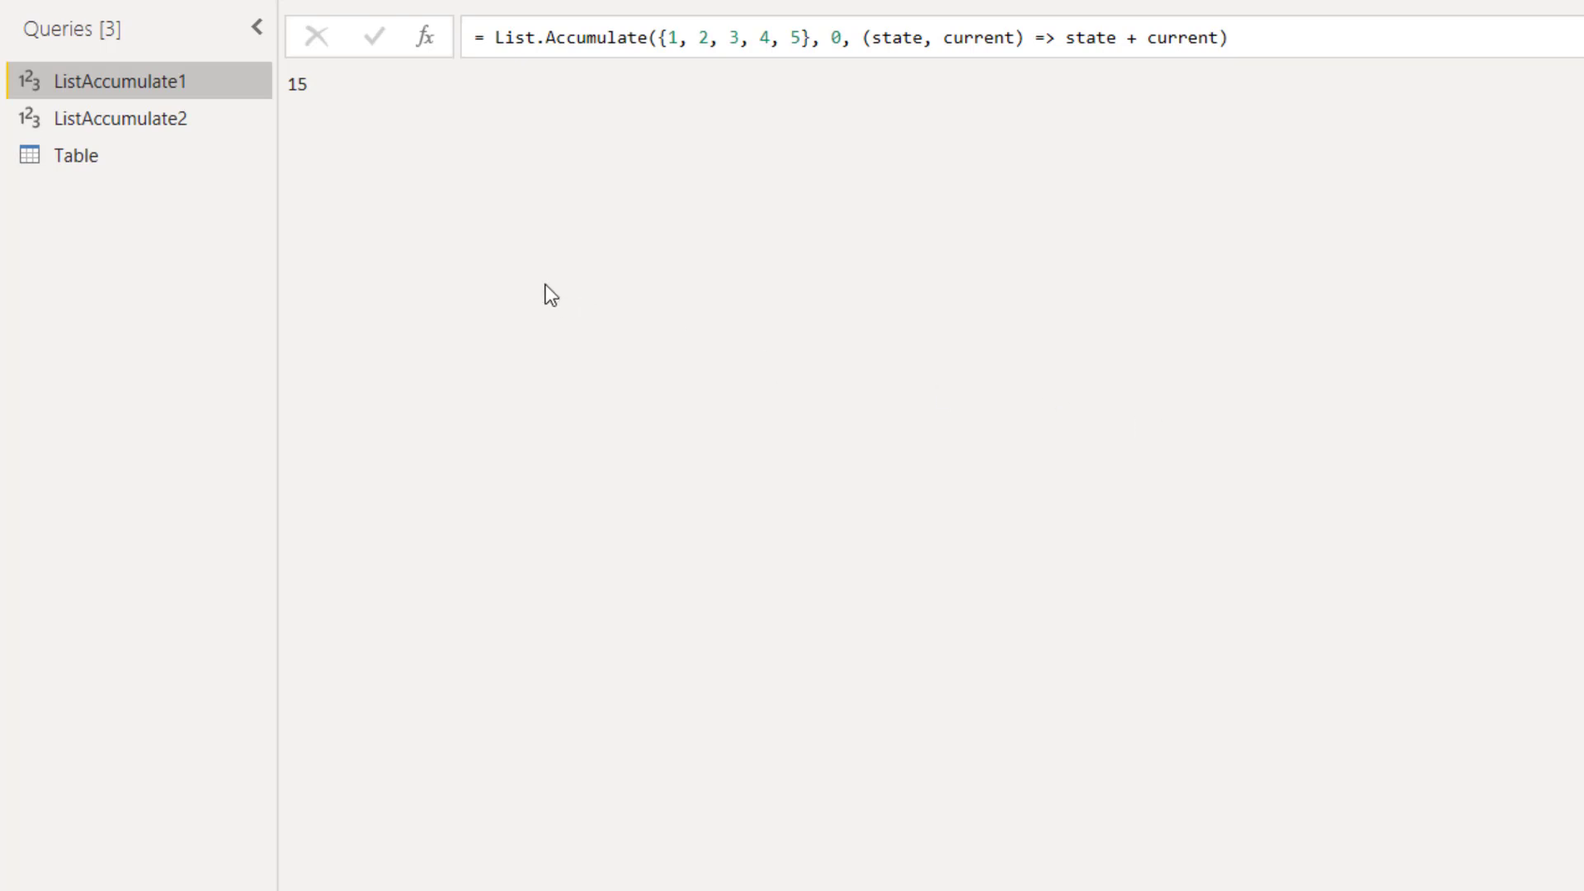
# Review ListAccumulate2 returning the maximum 5, then return to the Table query.
pyautogui.click(155, 120)
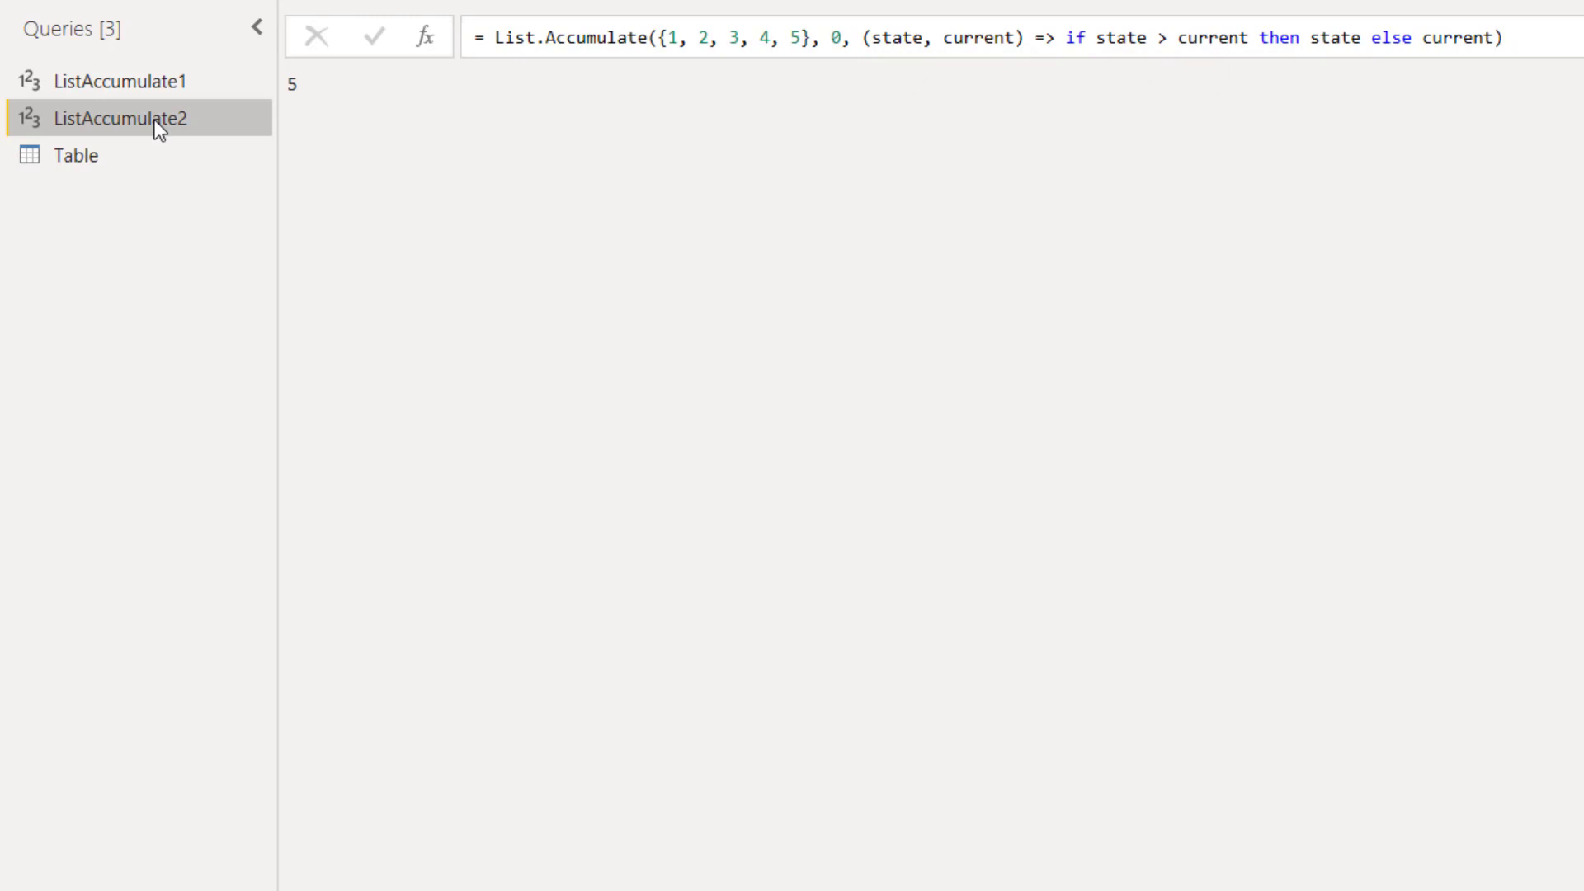
pyautogui.click(132, 163)
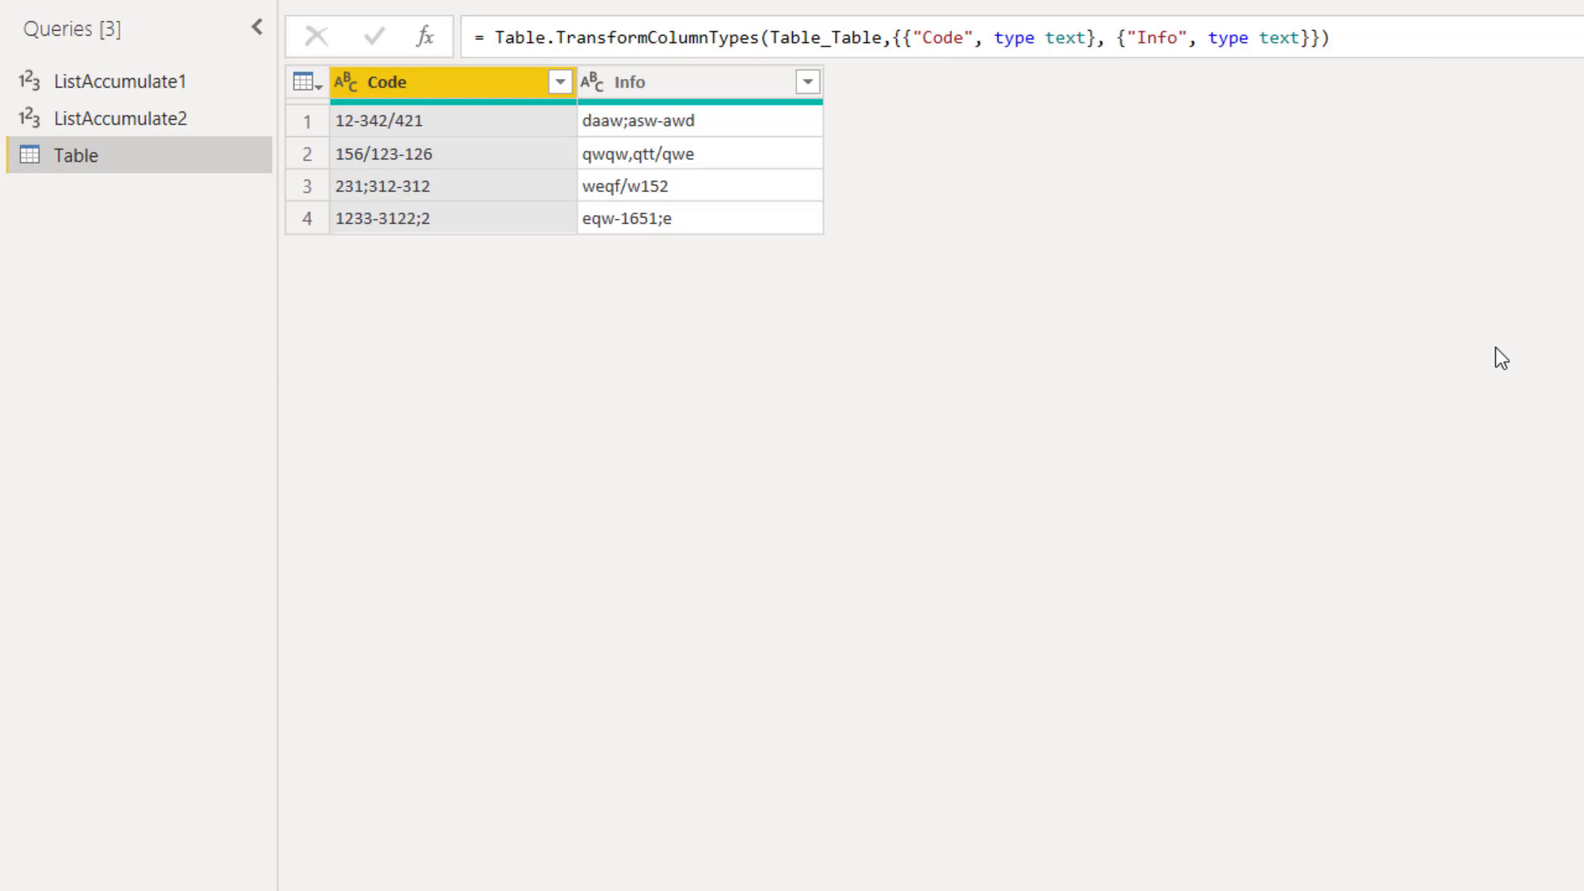
# Add a Custom1 step = Text.ToList("-/;,") and start a further custom step after it.
pyautogui.click(425, 33)
pyautogui.write('Text')
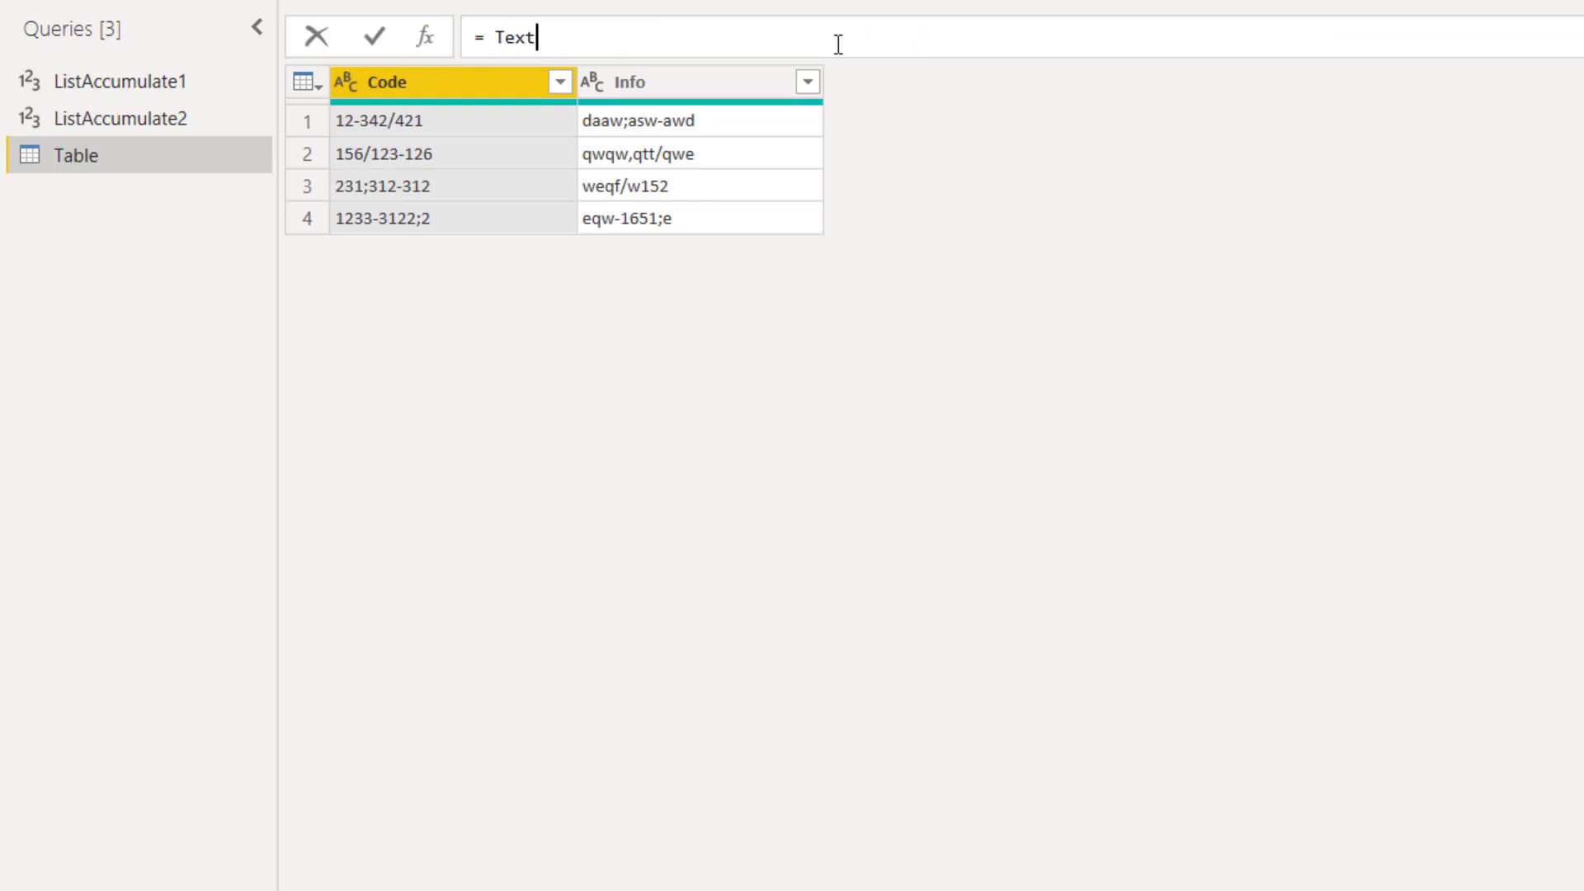
pyautogui.write('.ToLis')
pyautogui.write('t')
pyautogui.write('("')
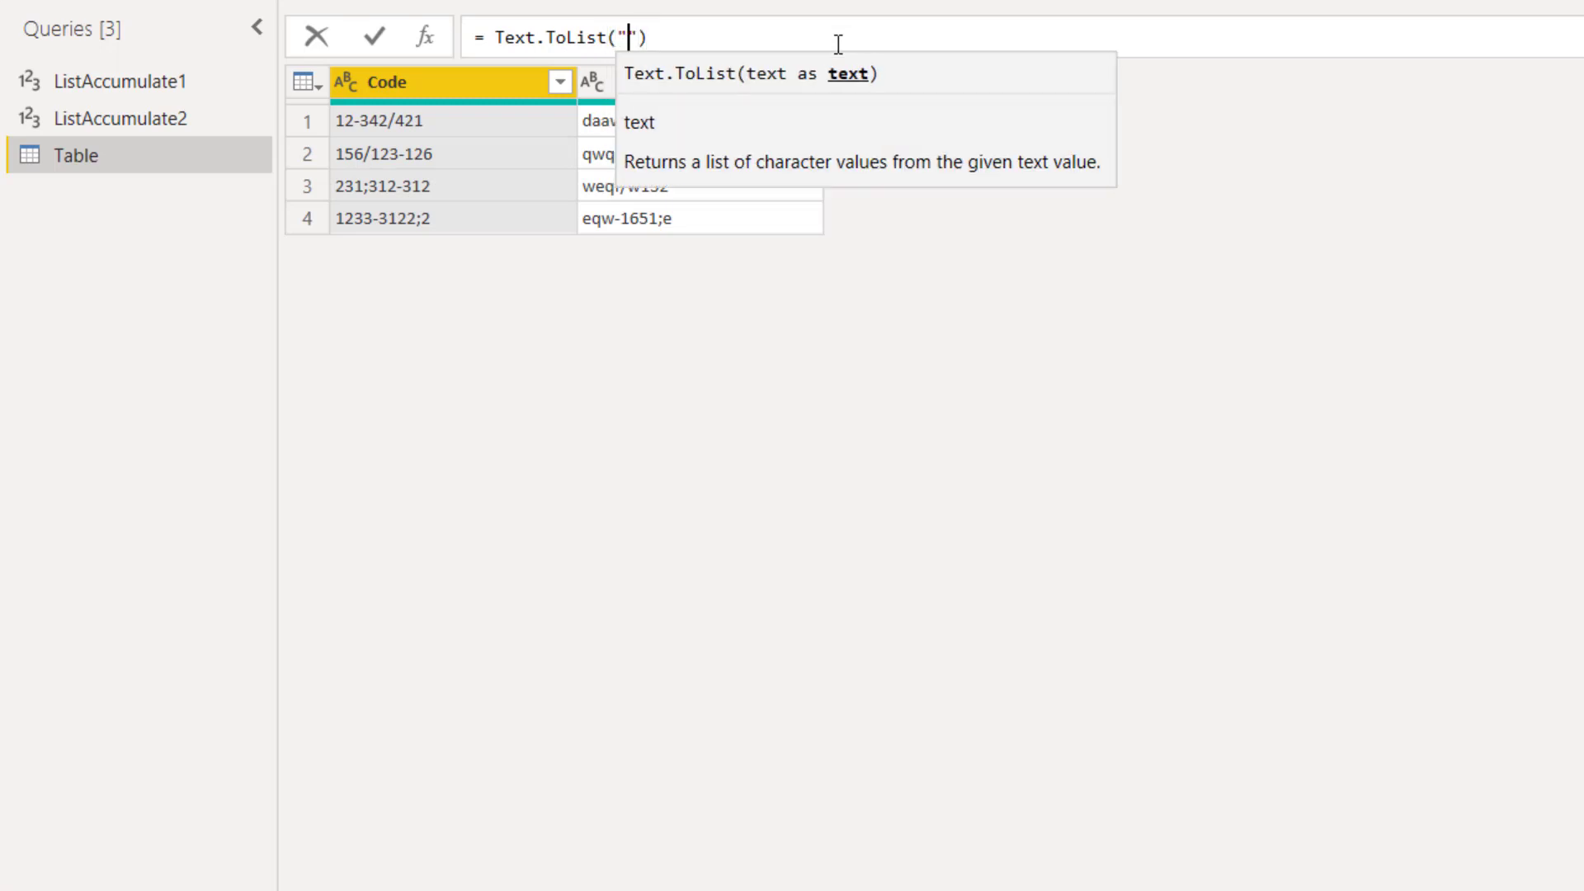
pyautogui.write('-/;,')
pyautogui.press('Return')
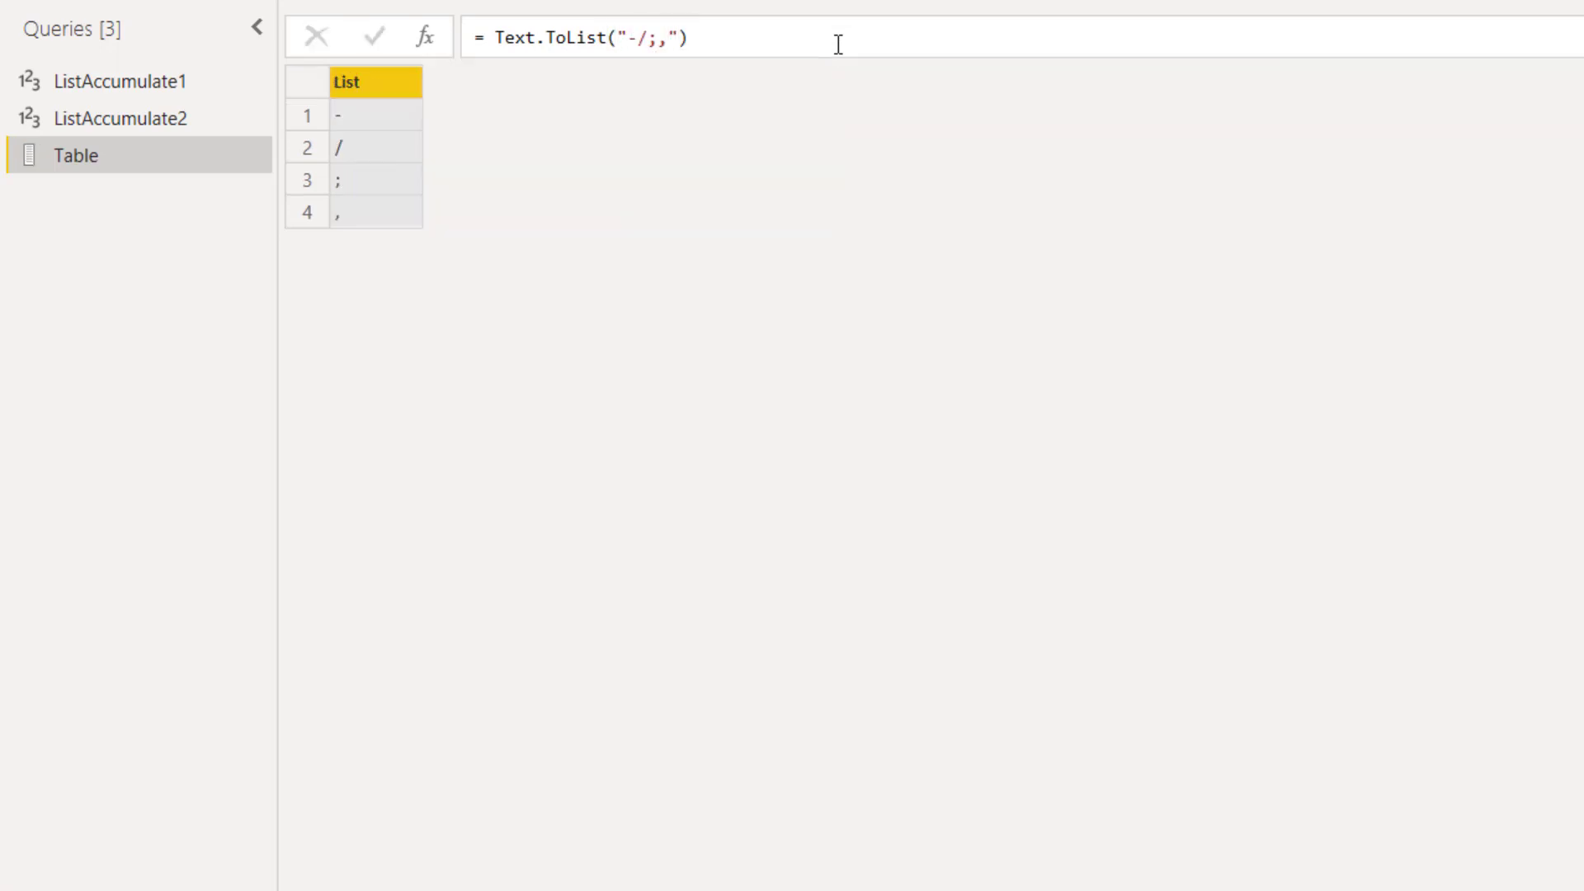
pyautogui.click(424, 38)
pyautogui.moveTo(669, 37); pyautogui.dragTo(505, 37)
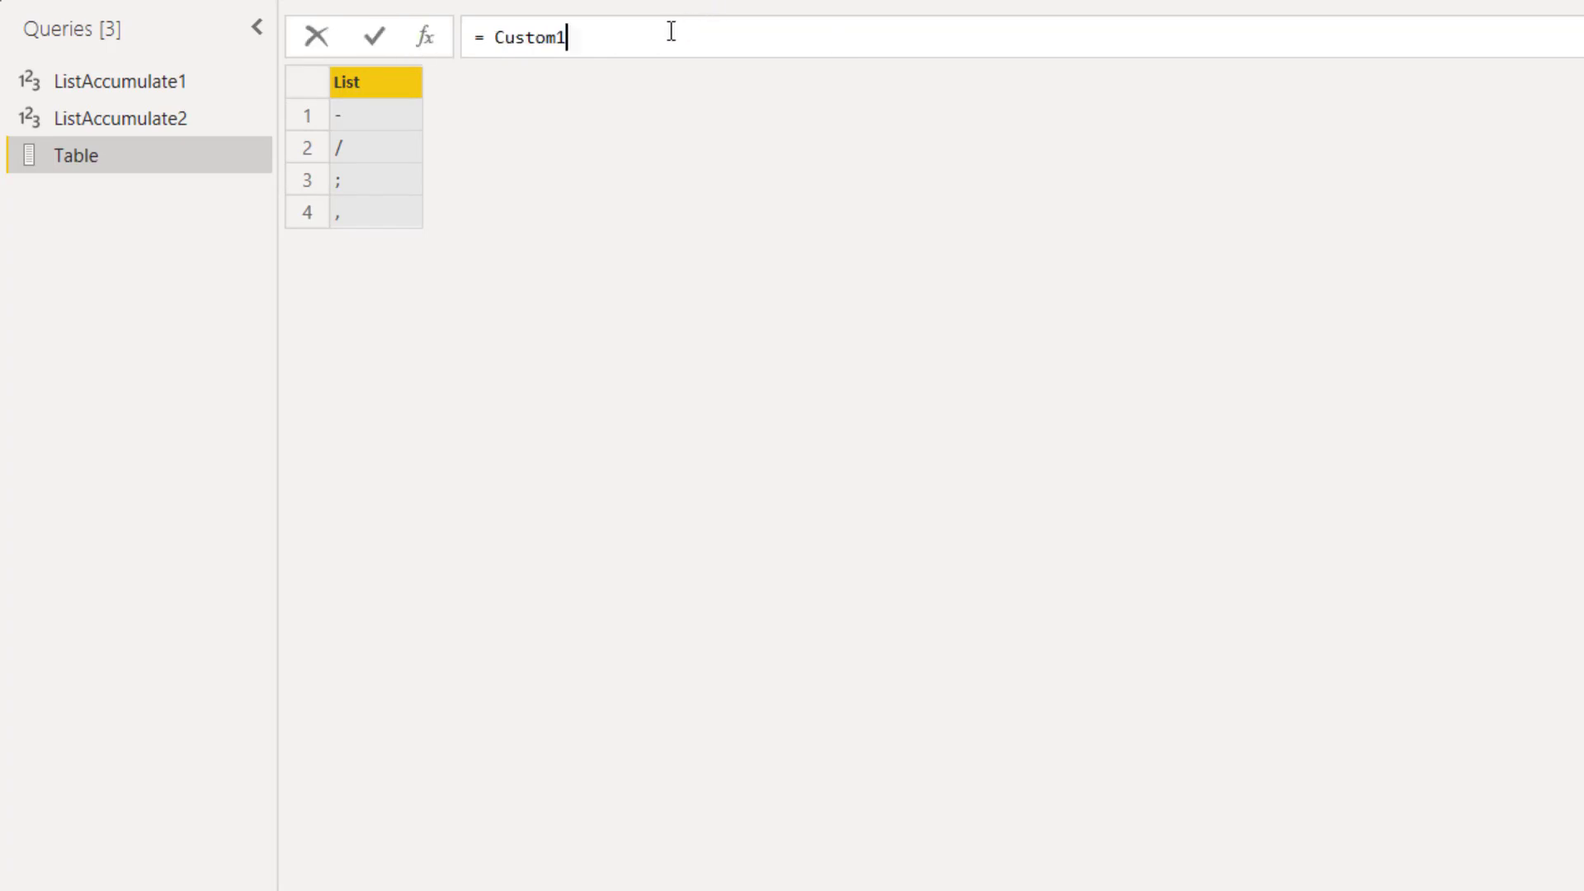
pyautogui.write('List.Accu')
# Draft List.Accumulate(Custom1, #"Changed Type", ...) with a Table.ReplaceValue accumulator.
pyautogui.press('Tab')
pyautogui.write('(')
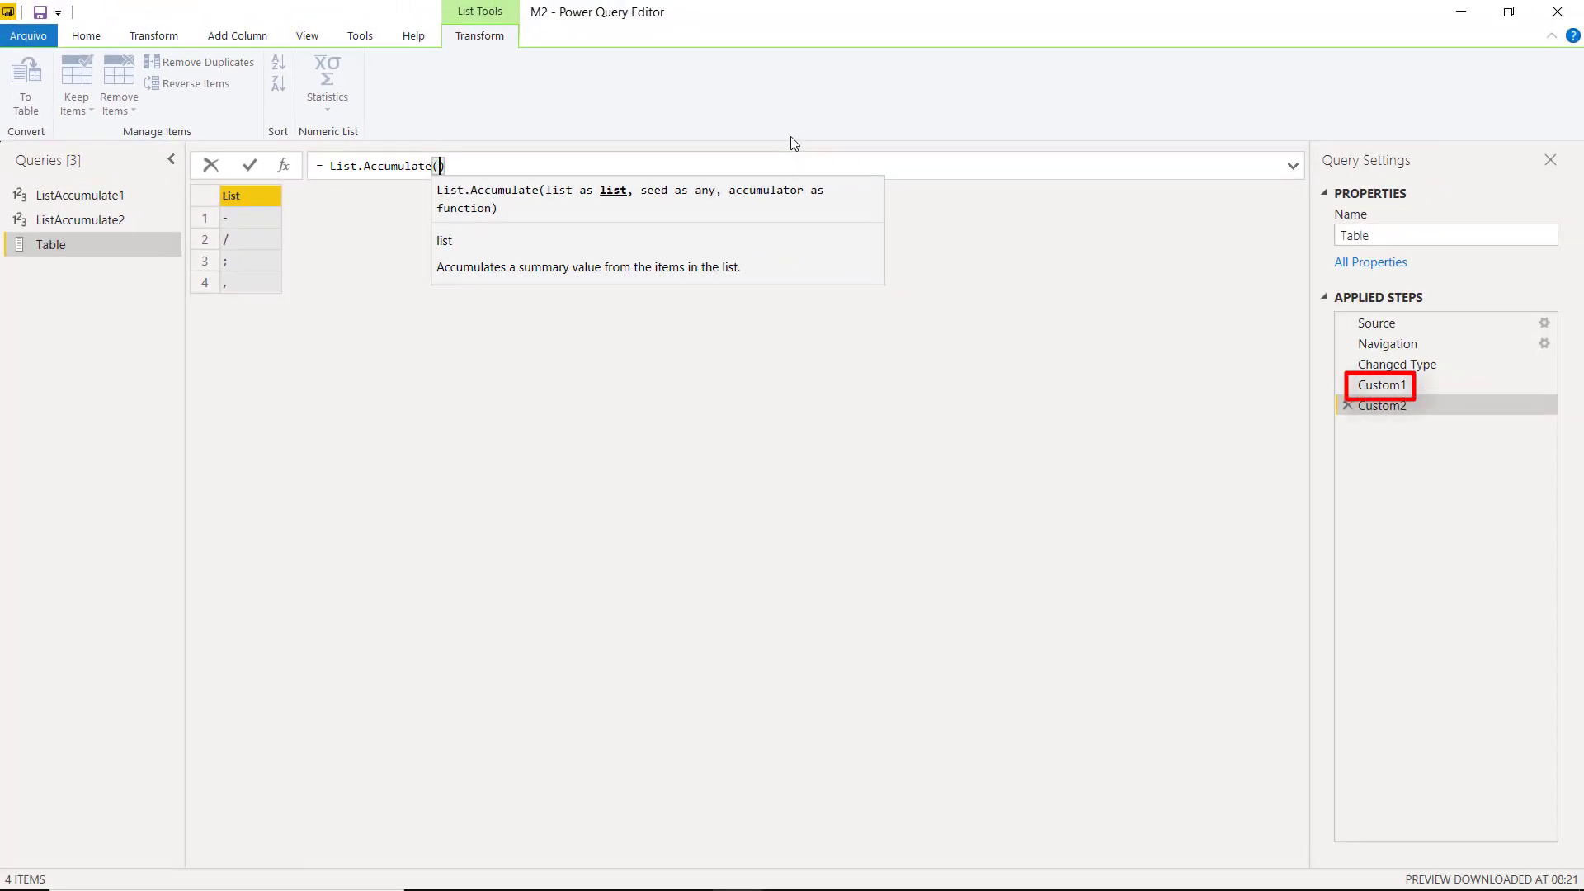
pyautogui.write('Custo')
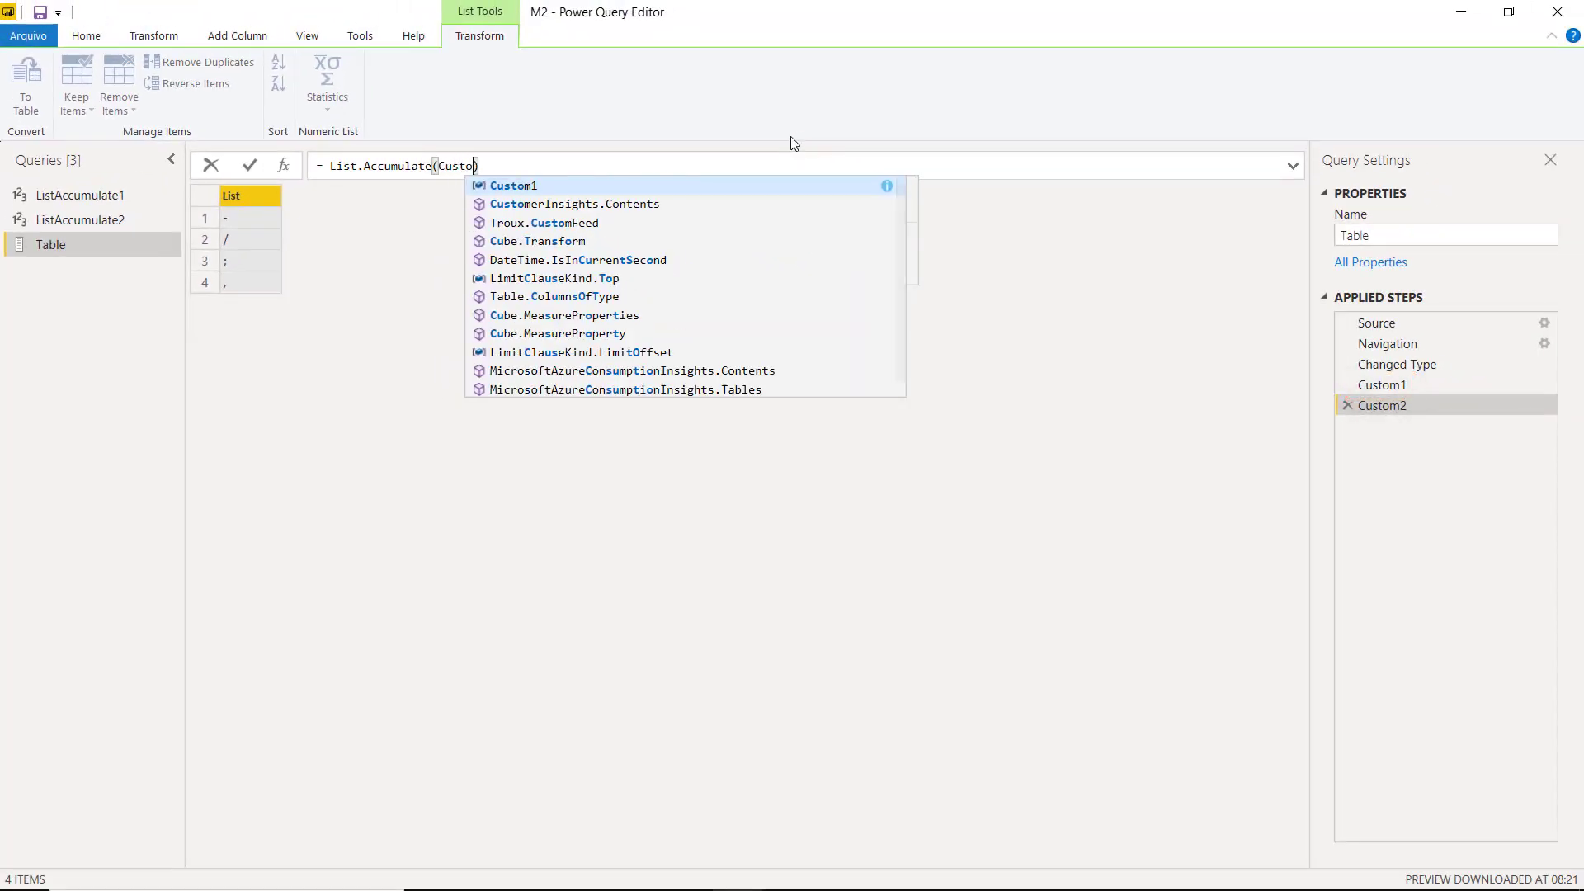
pyautogui.write('m1, ')
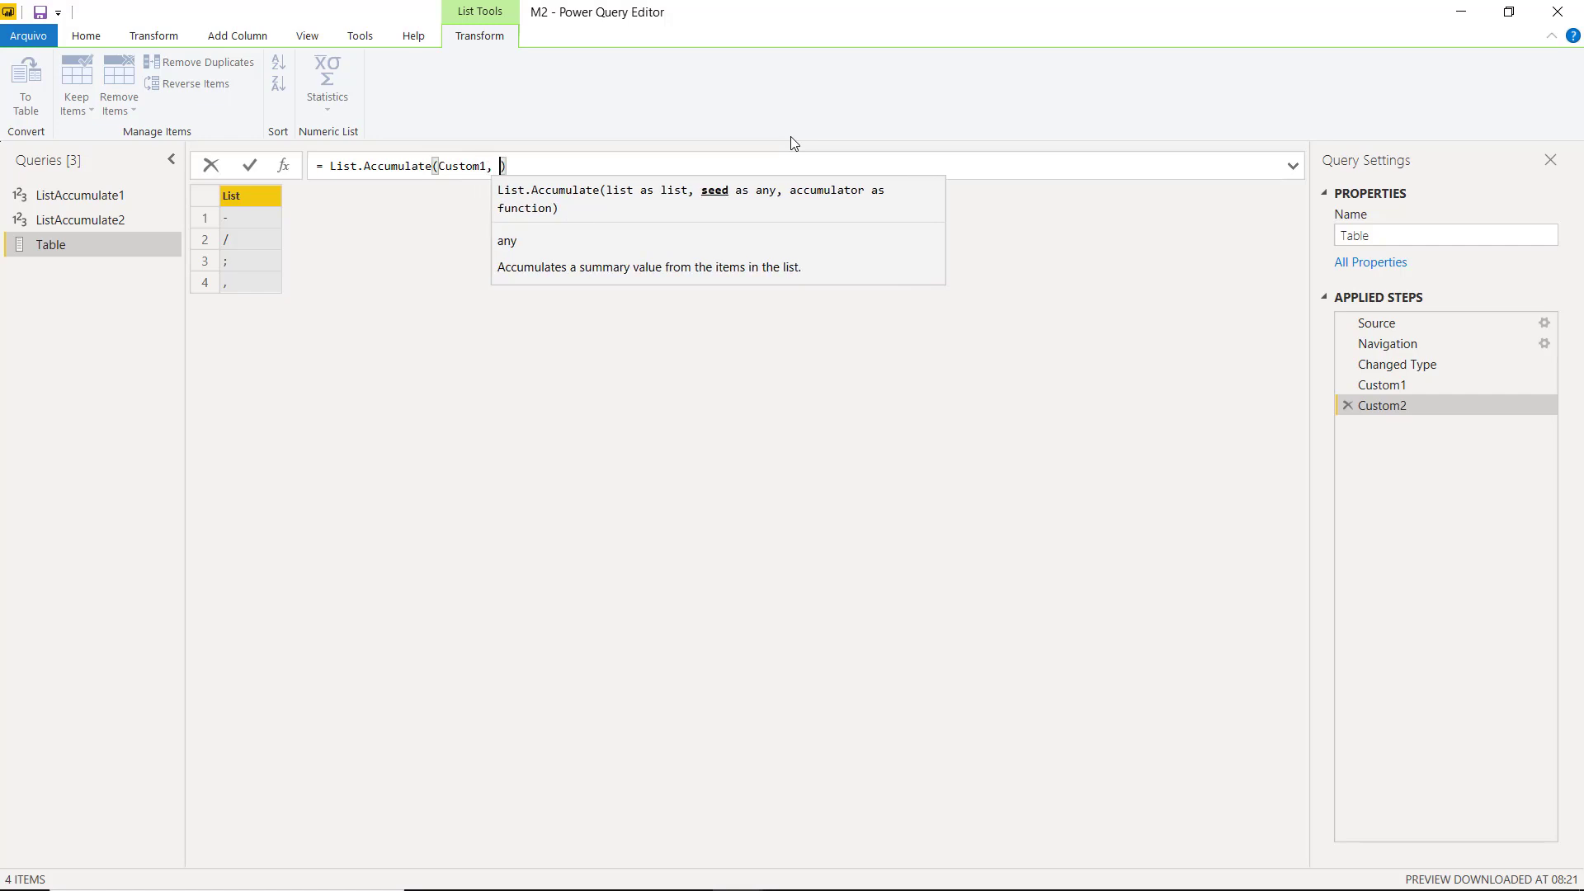
pyautogui.write('#')
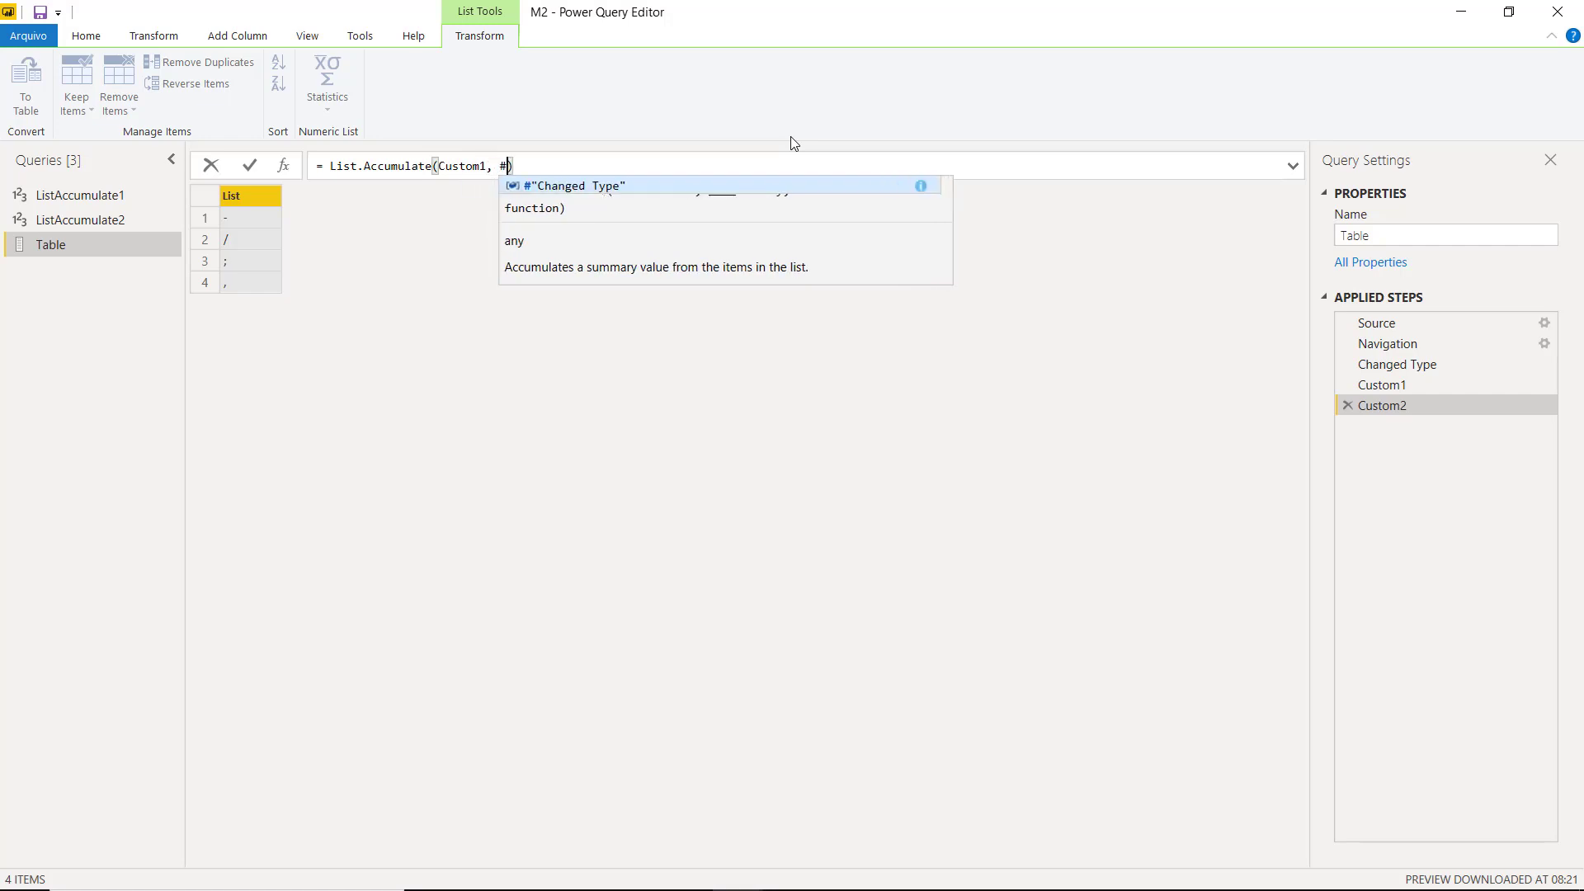
pyautogui.write('""')
pyautogui.press('Tab')
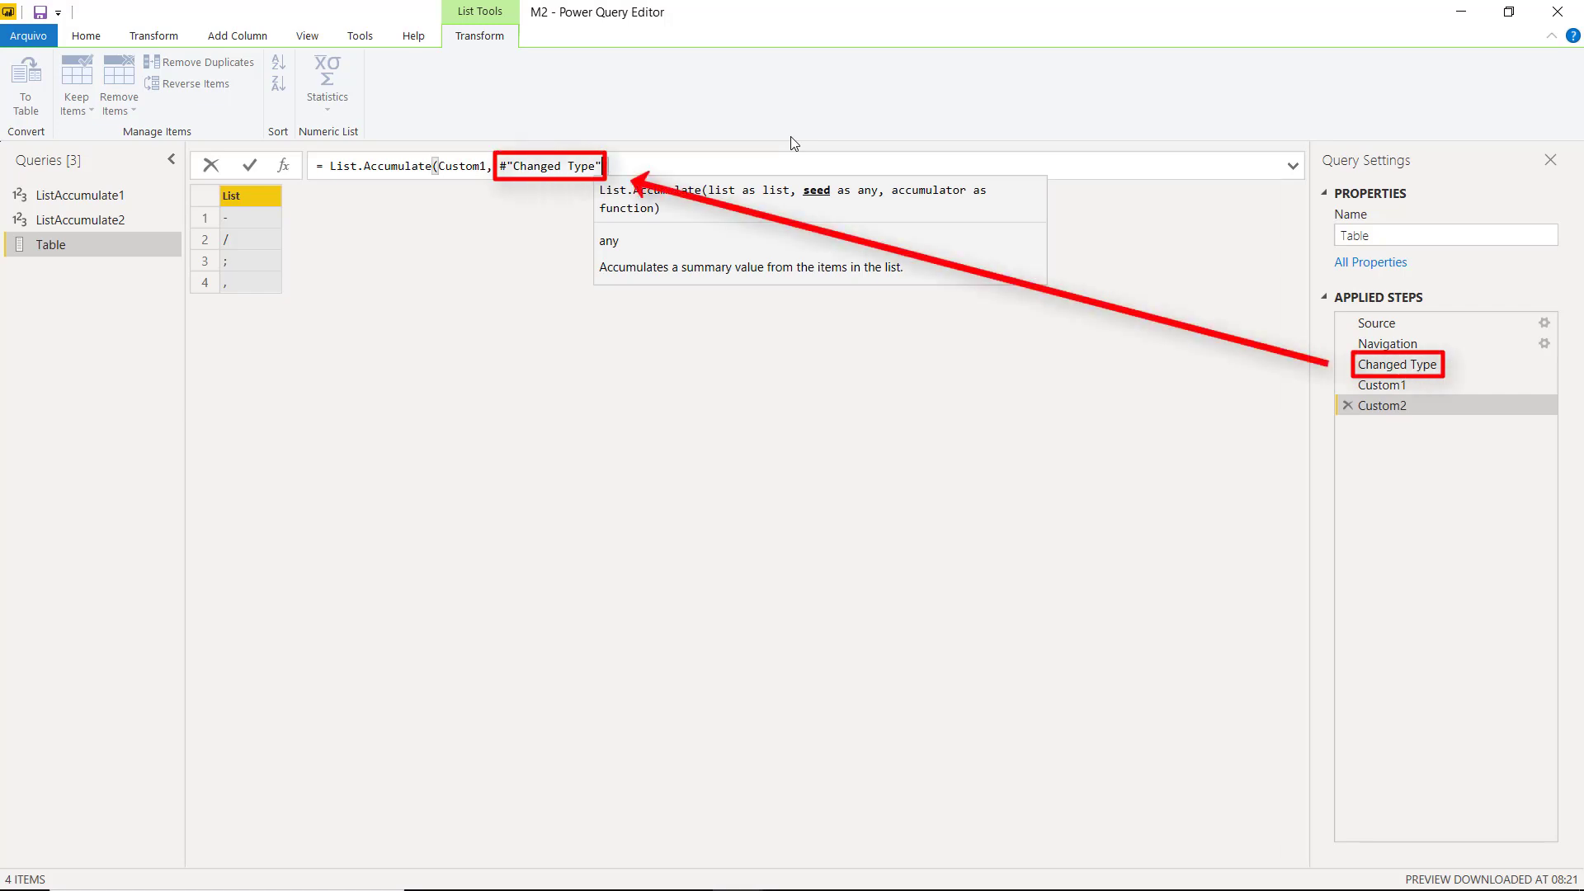
pyautogui.write(', (')
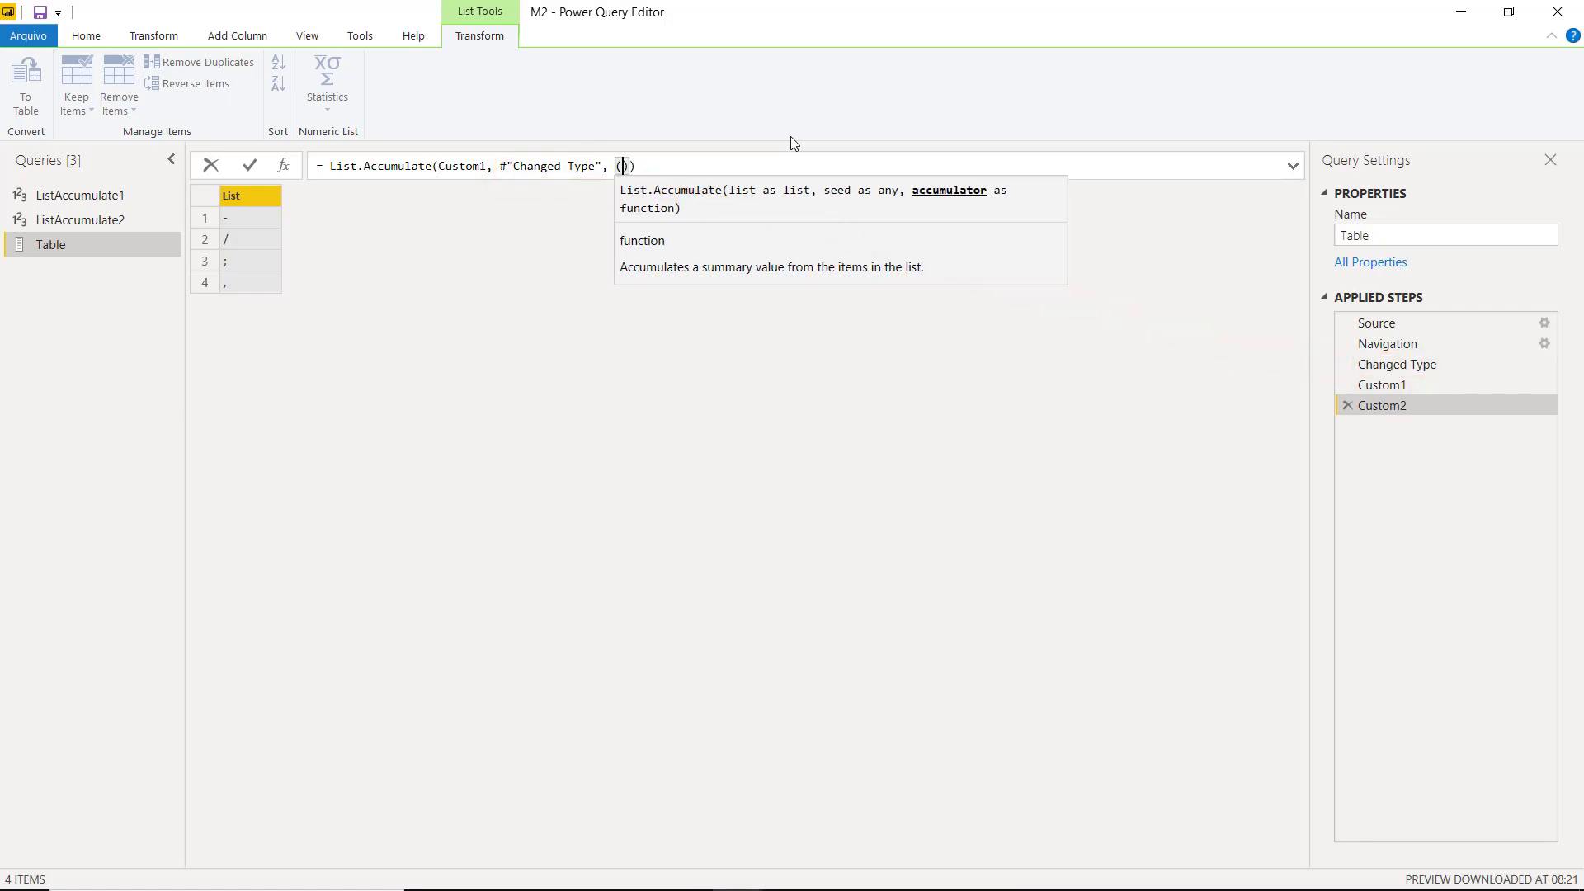
pyautogui.write('state, ')
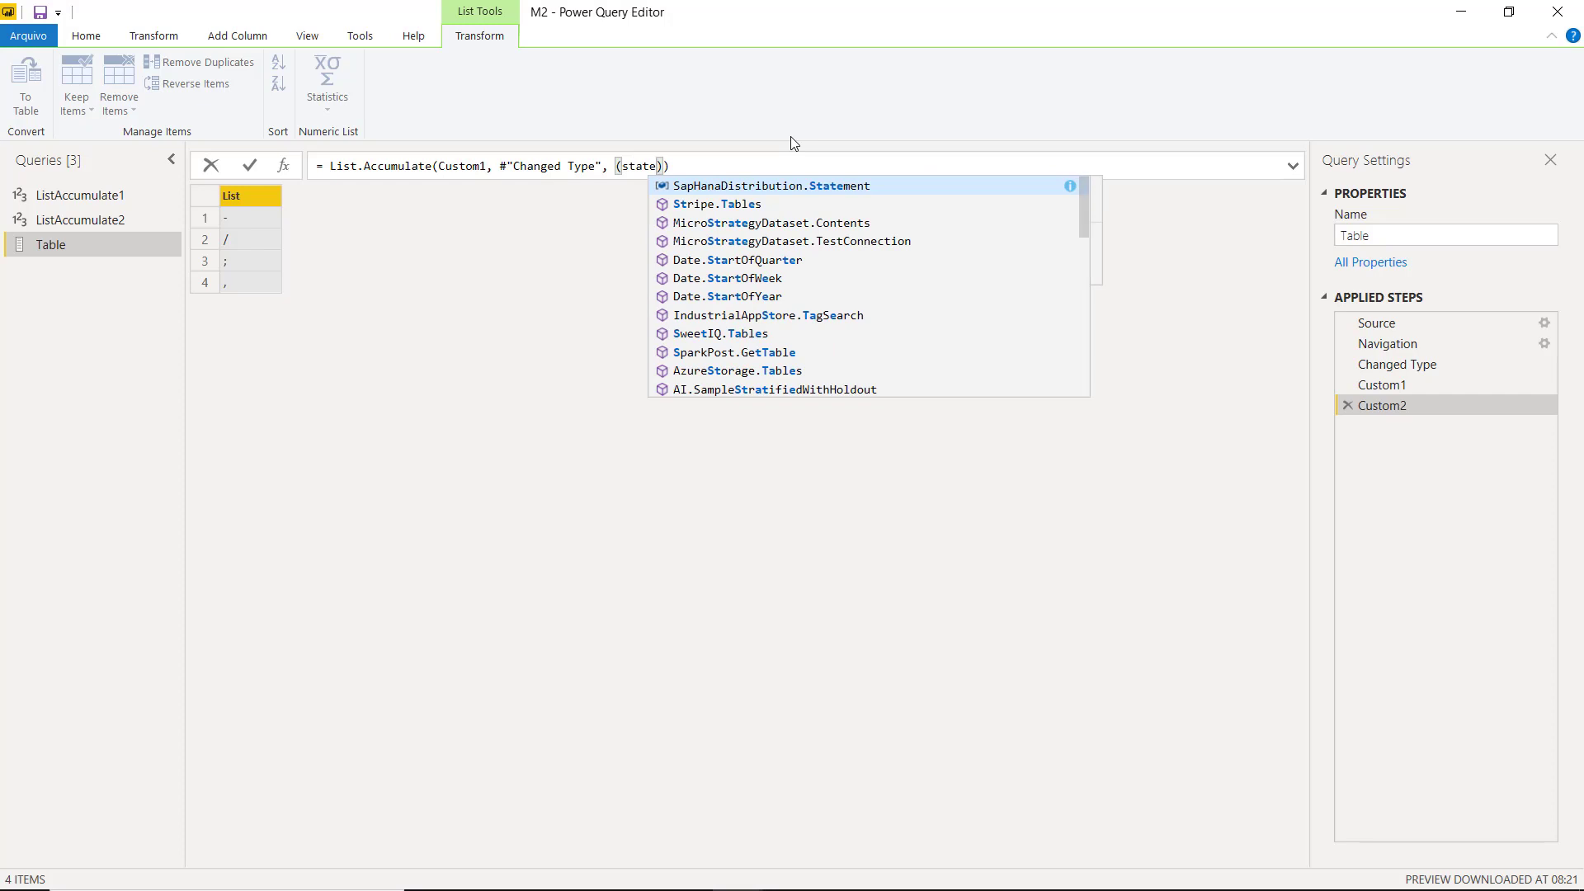
pyautogui.write('current) =>')
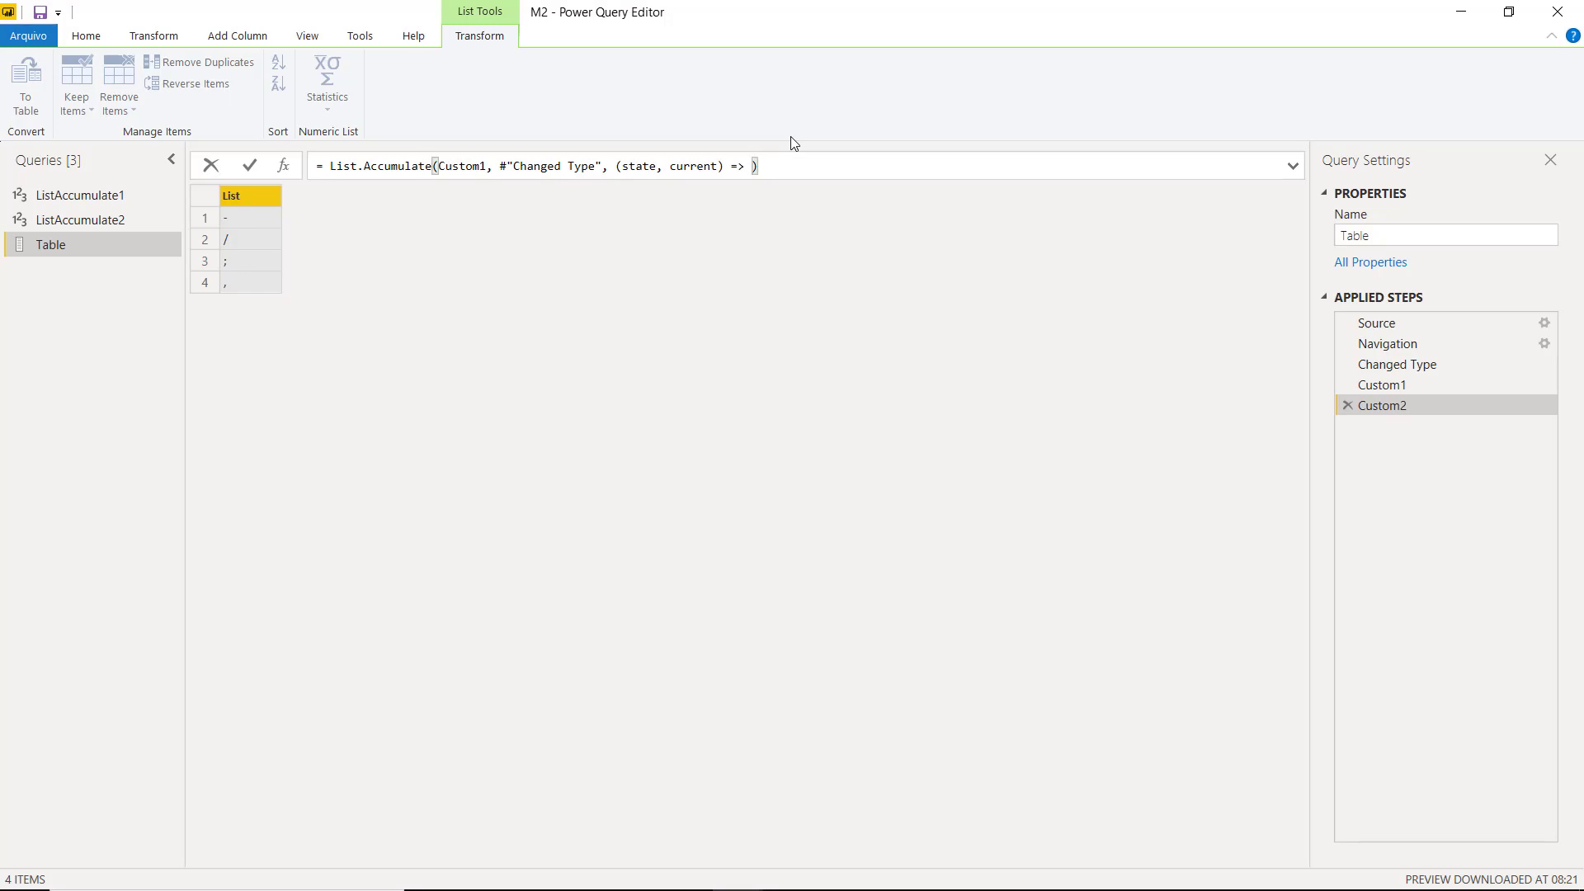
pyautogui.write('Table.ReplaceValue')
pyautogui.write('(')
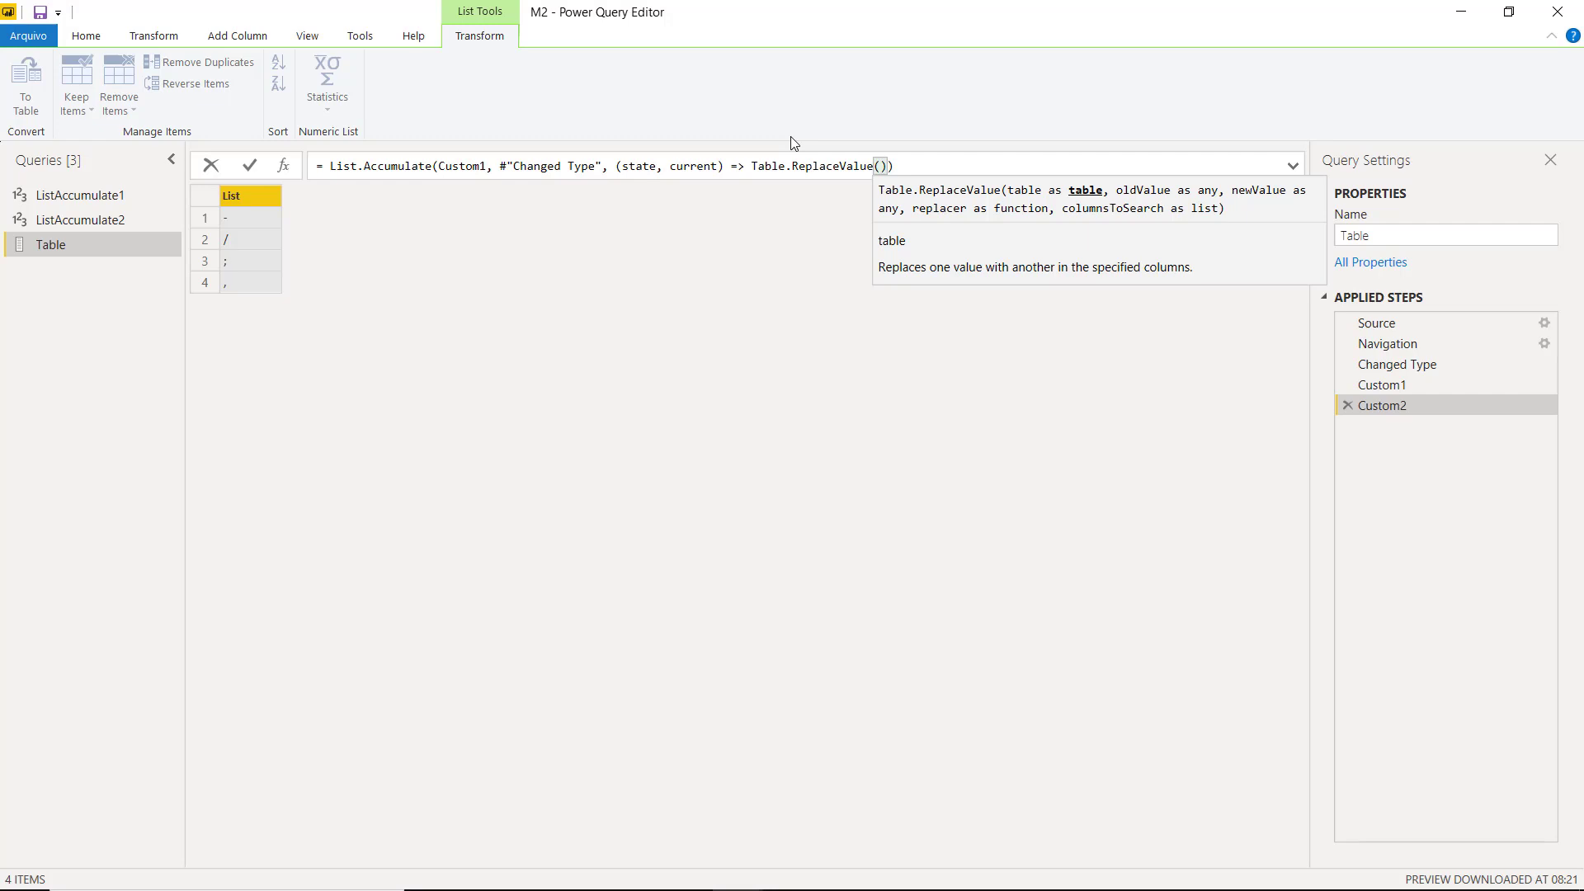
pyautogui.write('state')
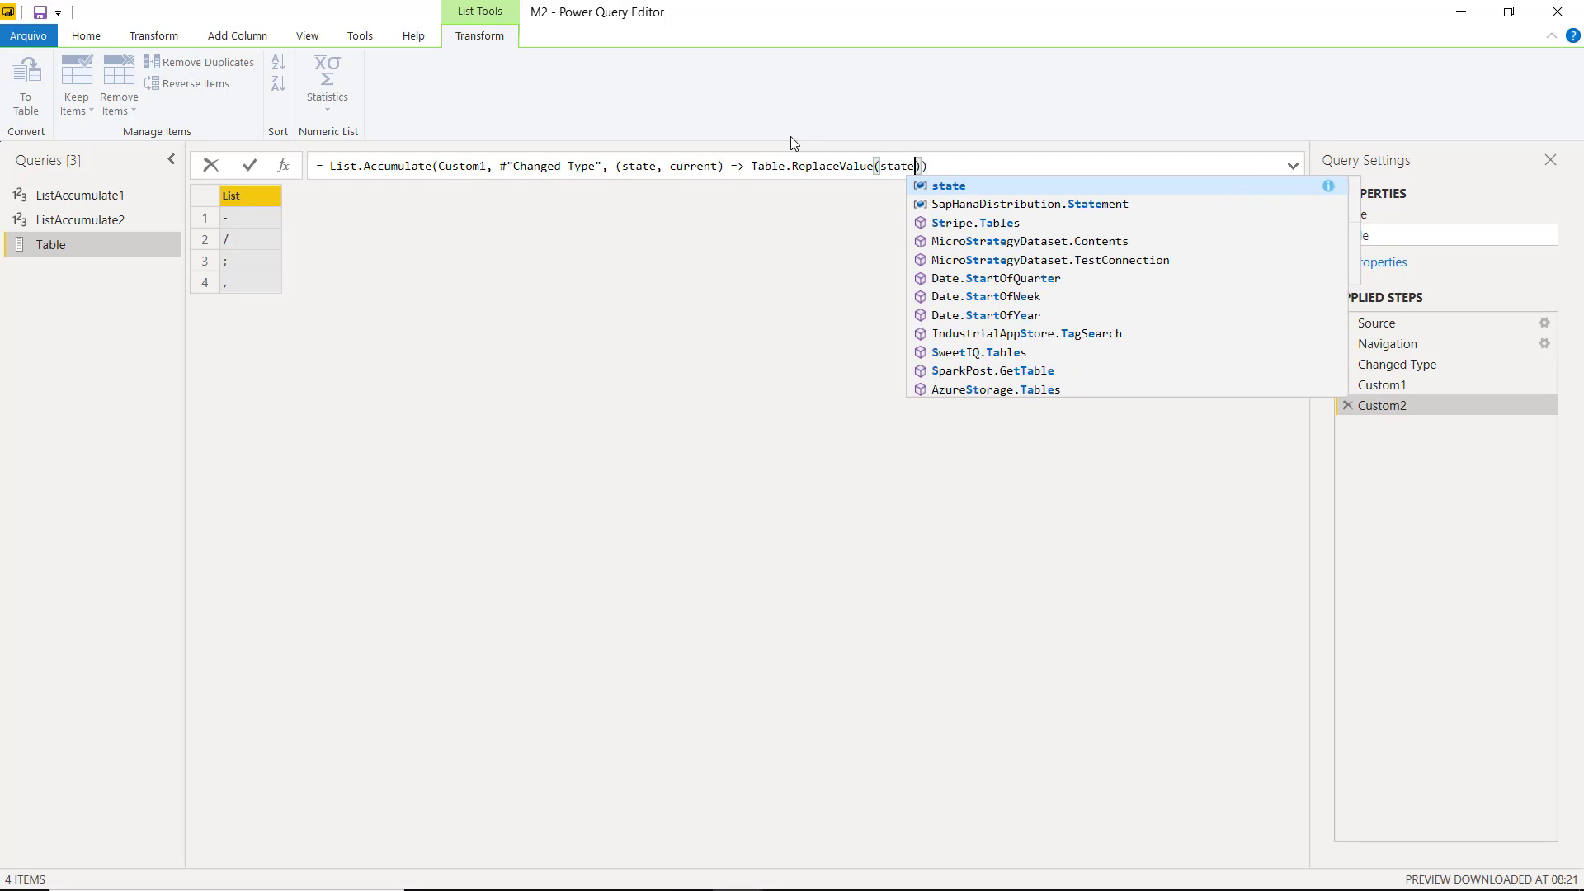
pyautogui.hotkey('ctrl', 'shift', 'Left')
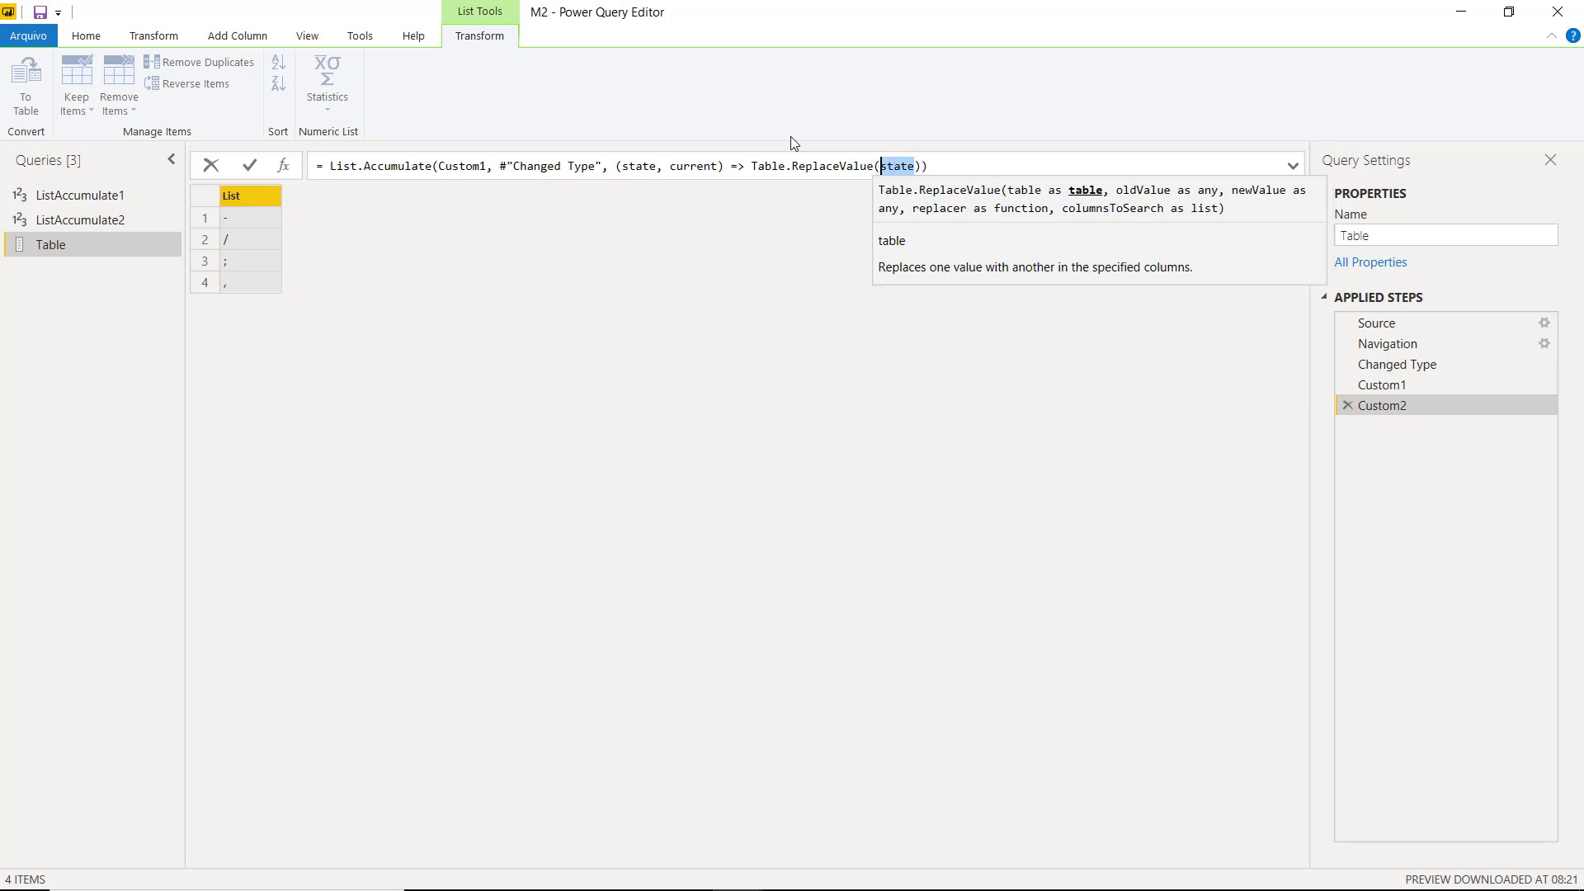
pyautogui.write('table')
# Rename parameters to (table, old) and complete Table.ReplaceValue(table, old, "", Replacer.ReplaceText, {"Code", "Info"}).
pyautogui.doubleClick(631, 165)
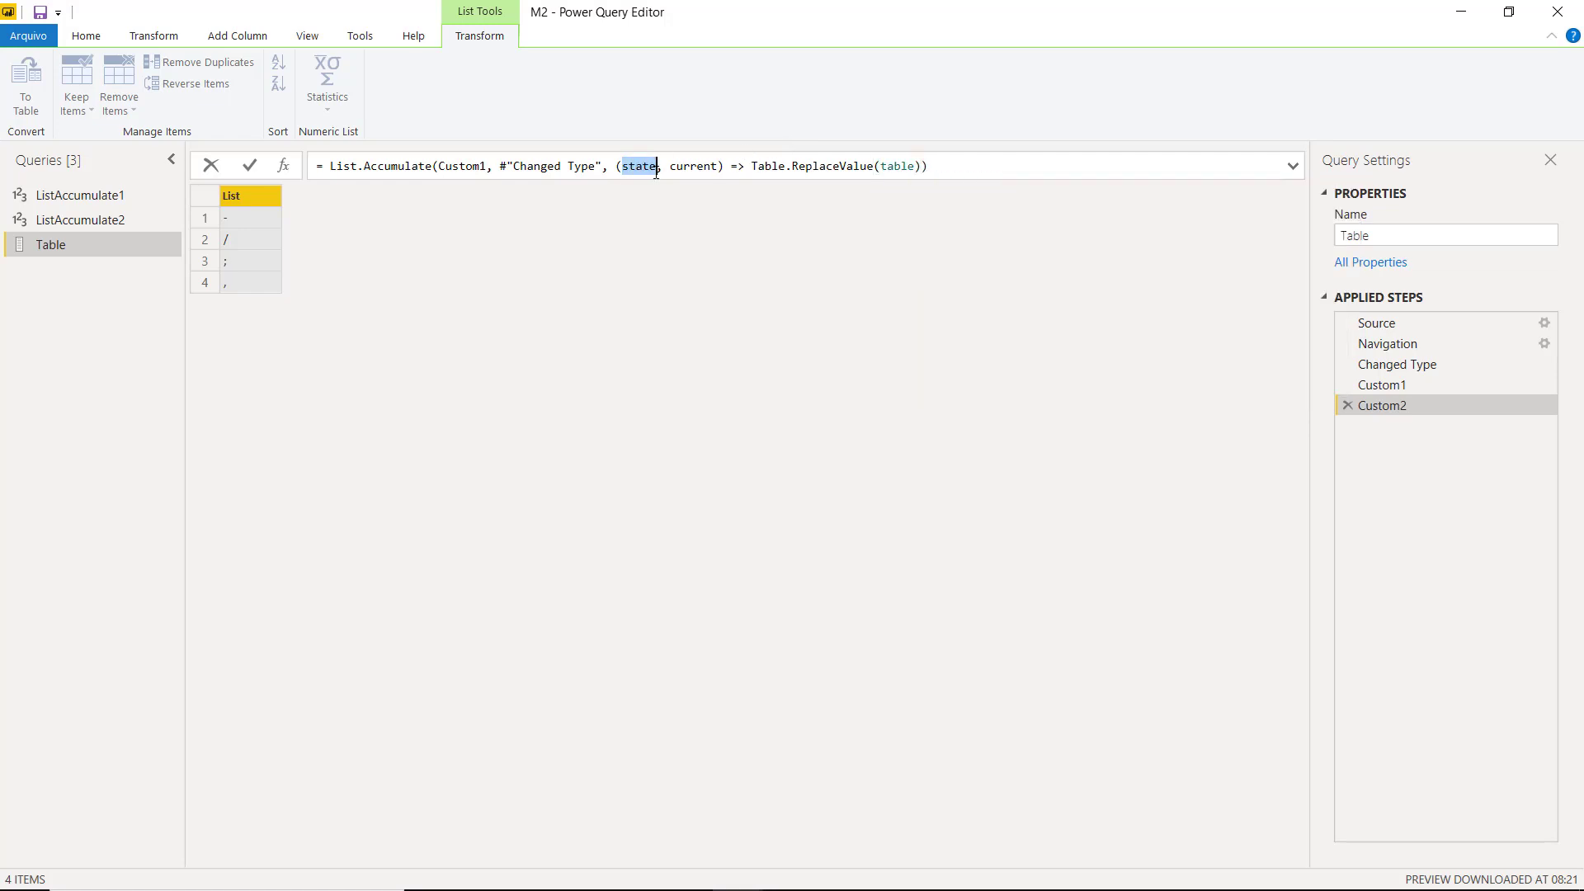
pyautogui.write('table')
pyautogui.click(915, 165)
pyautogui.write(', current')
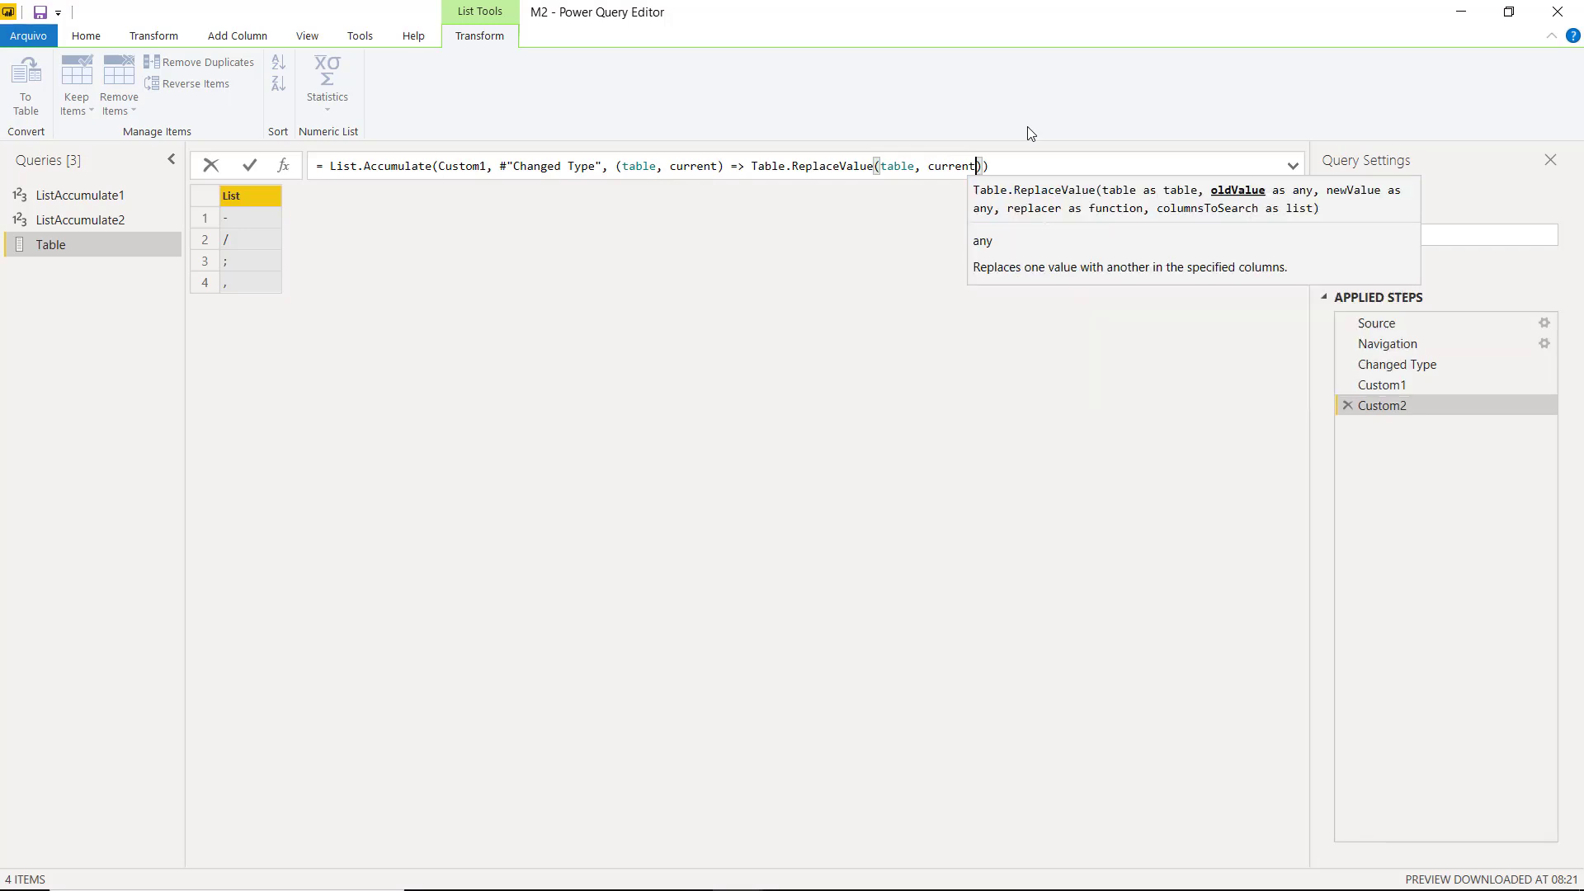
pyautogui.doubleClick(950, 165)
pyautogui.write('old')
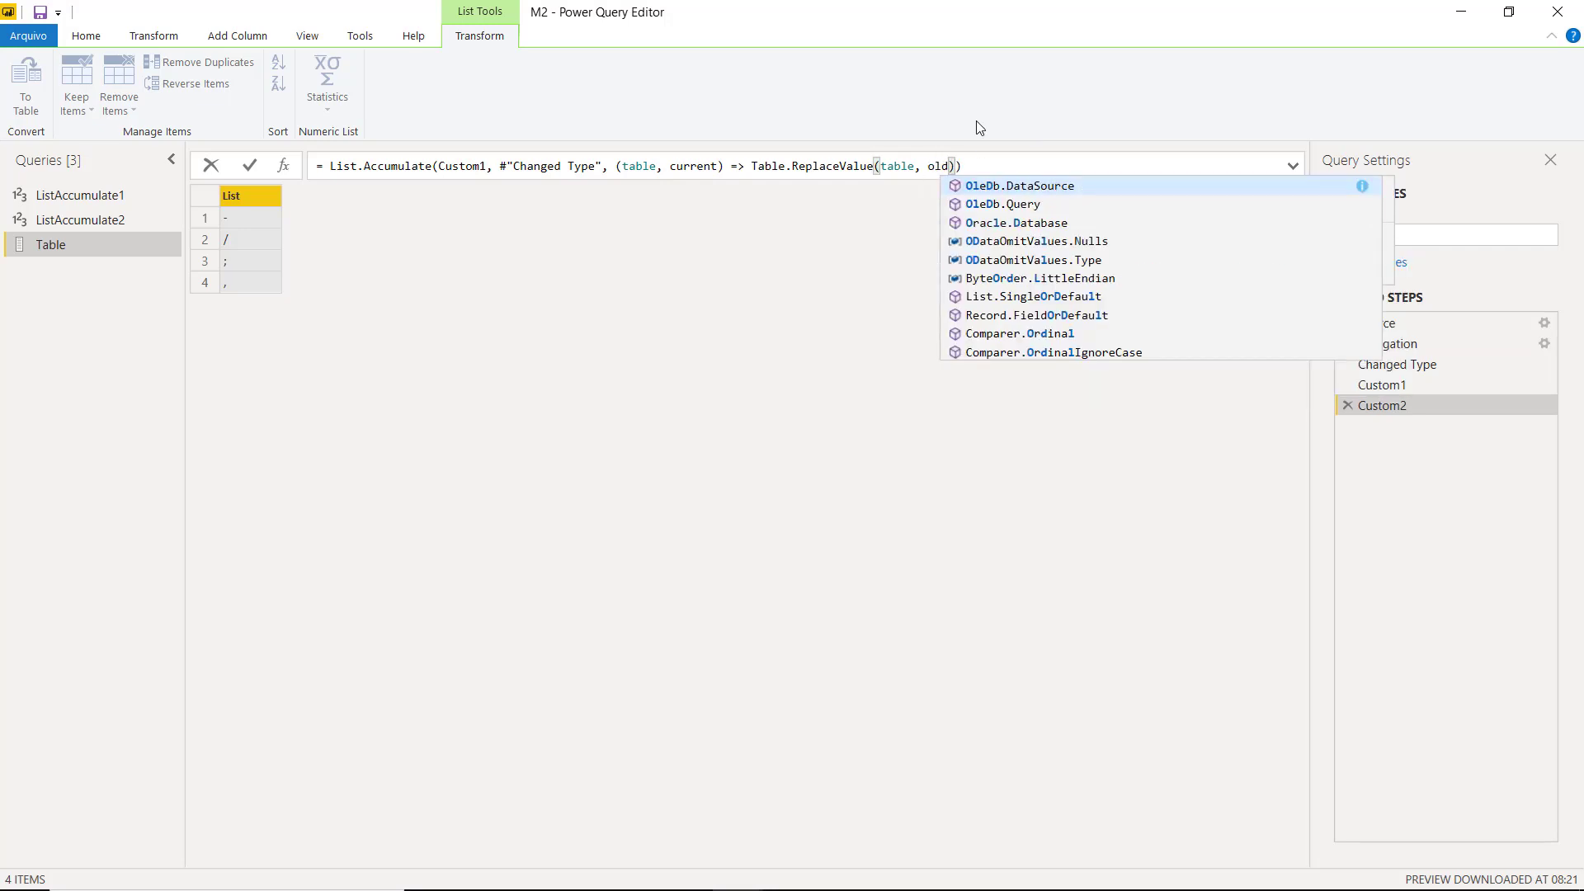
pyautogui.doubleClick(695, 164)
pyautogui.write('old')
pyautogui.click(921, 164)
pyautogui.write(', ')
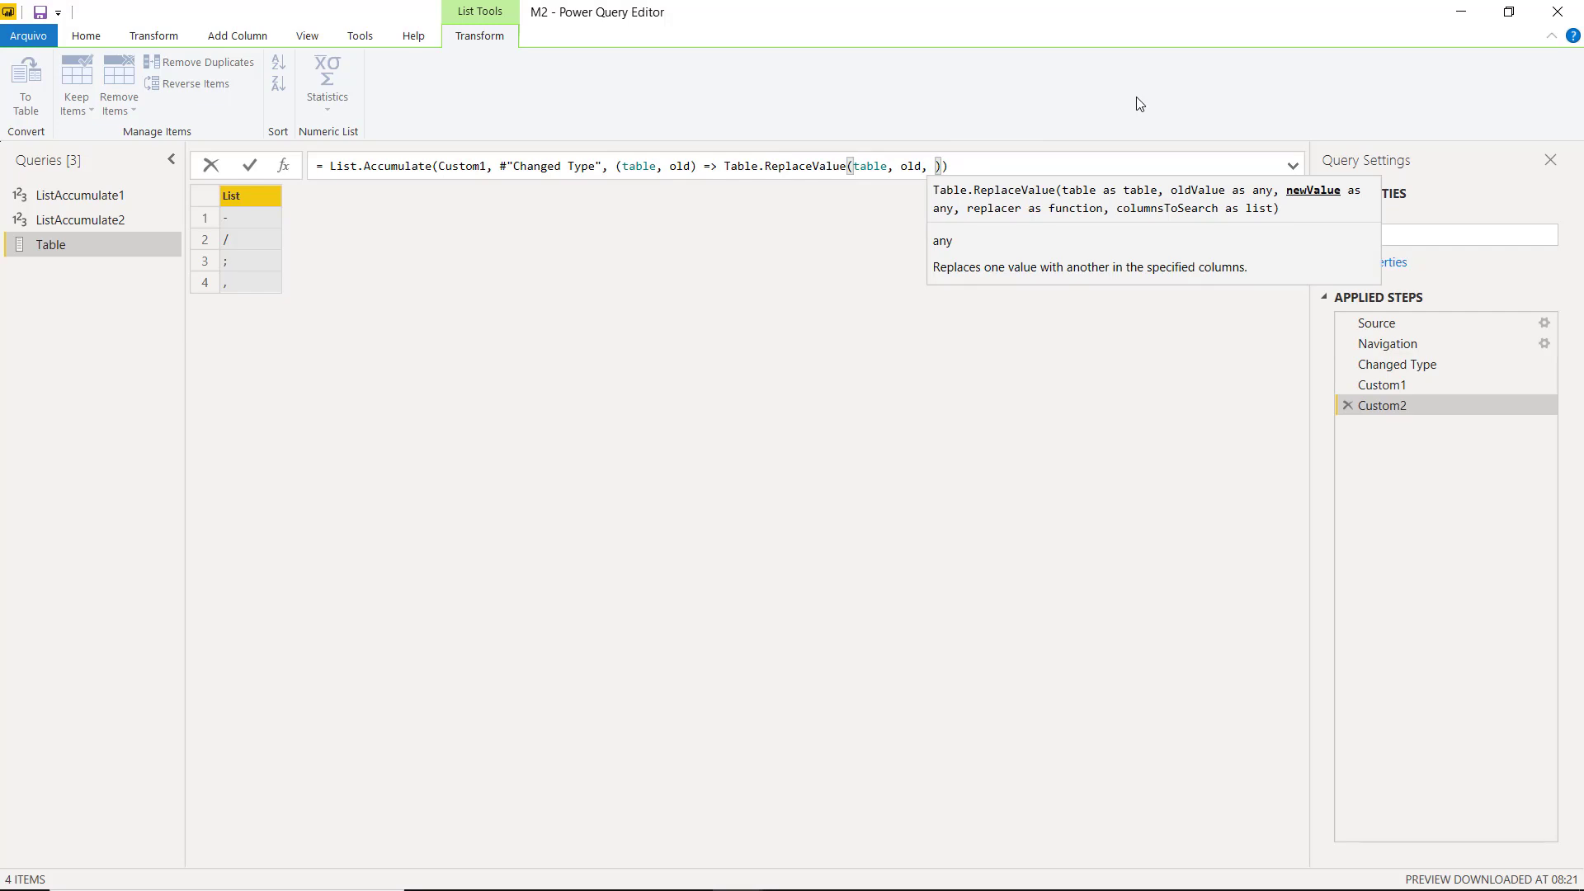
pyautogui.write('"", ')
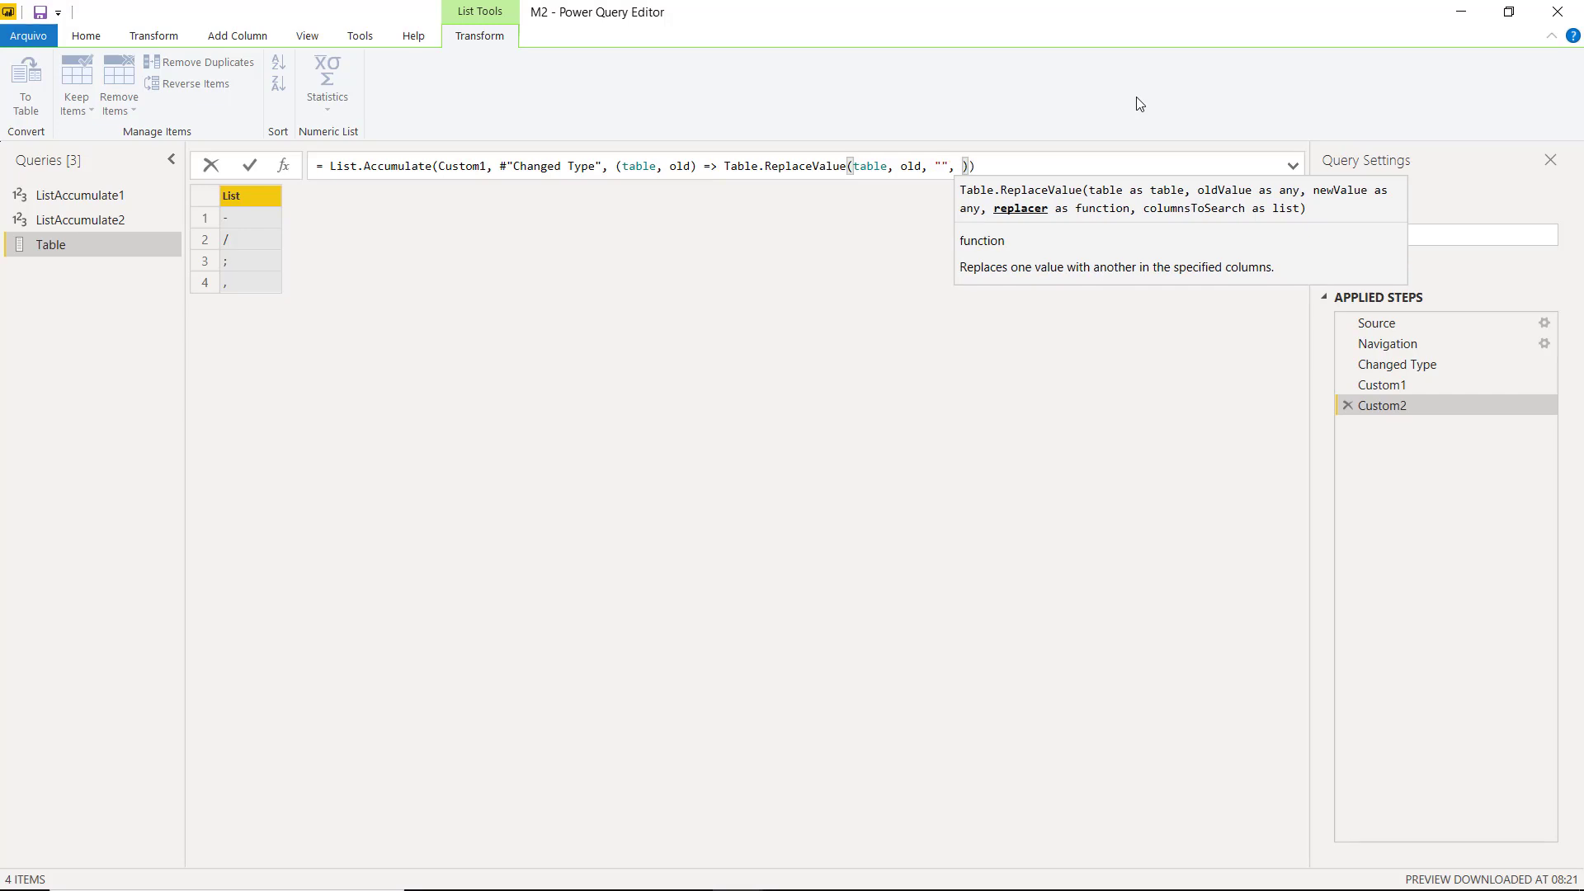
pyautogui.write('Replacer.R')
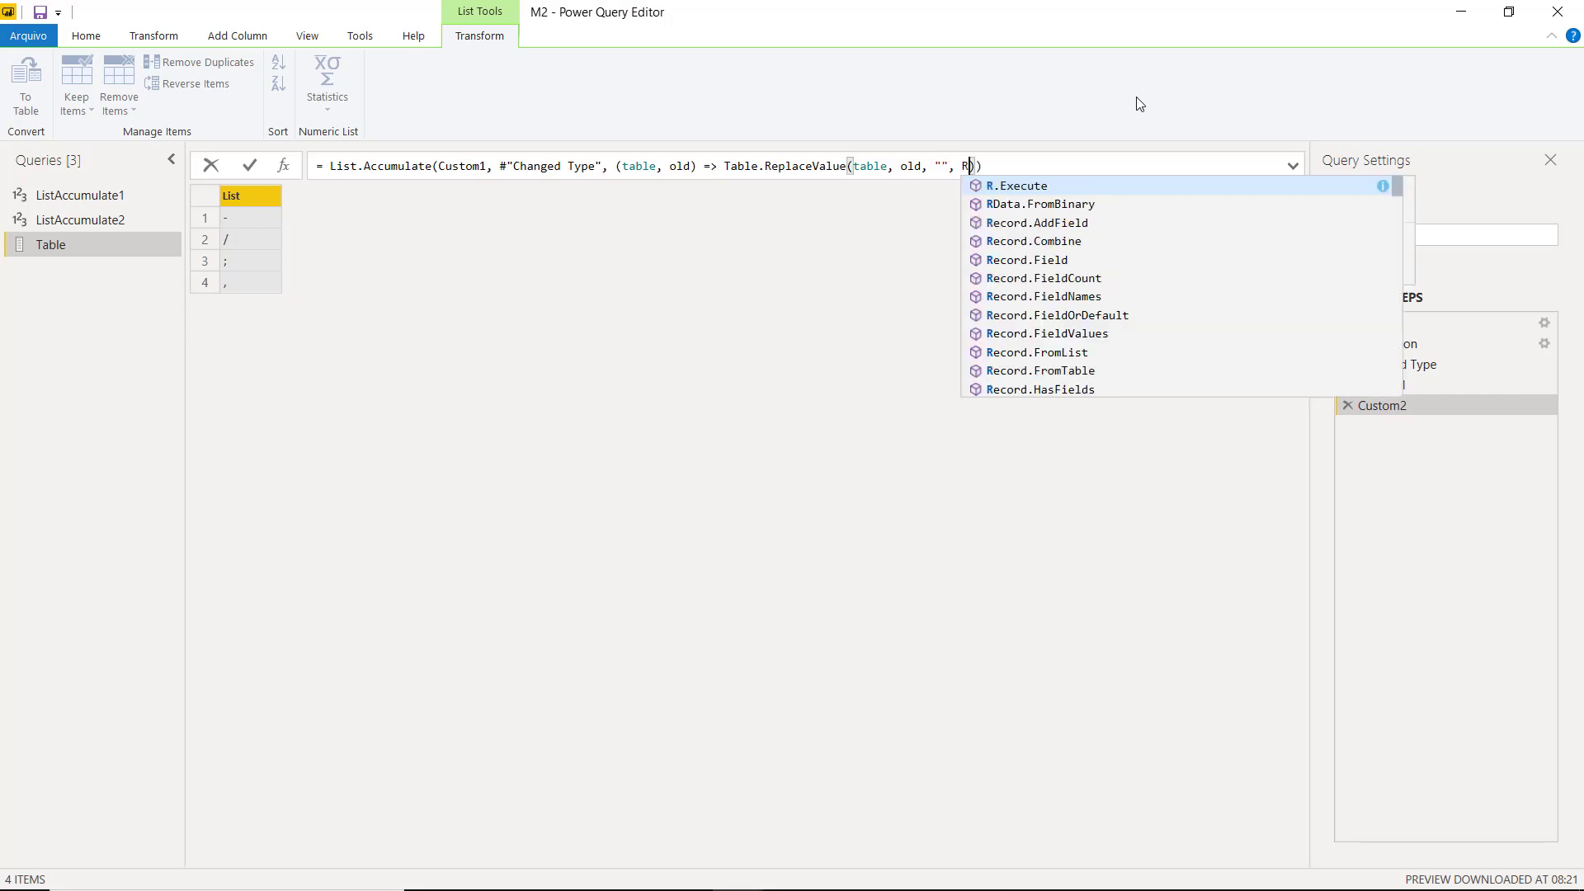
pyautogui.press('Tab')
pyautogui.write(',')
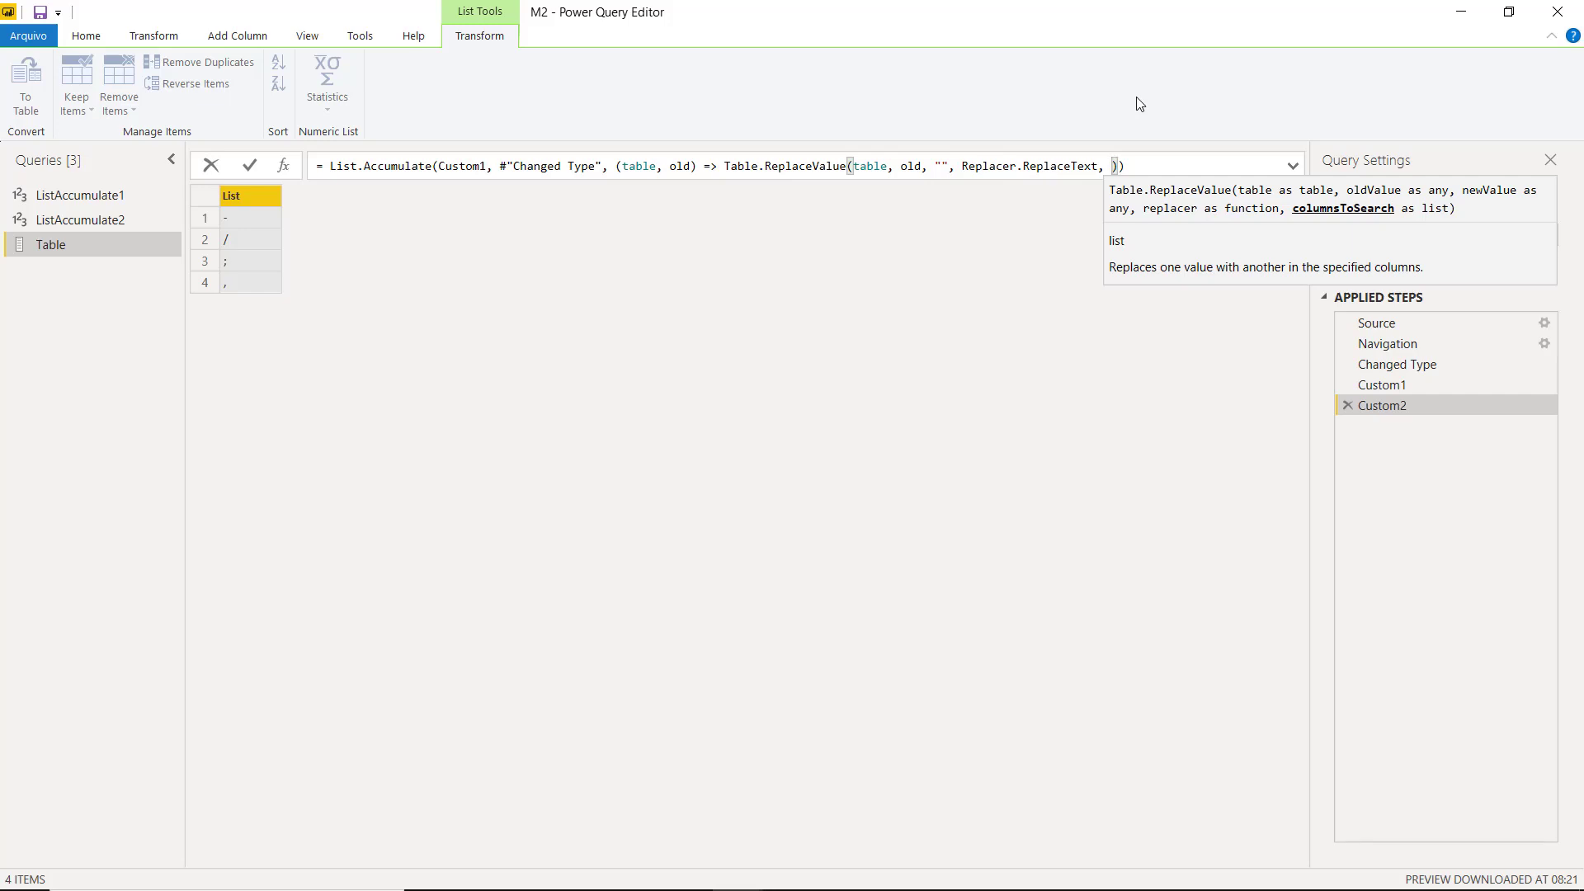
pyautogui.write('{"Code", ')
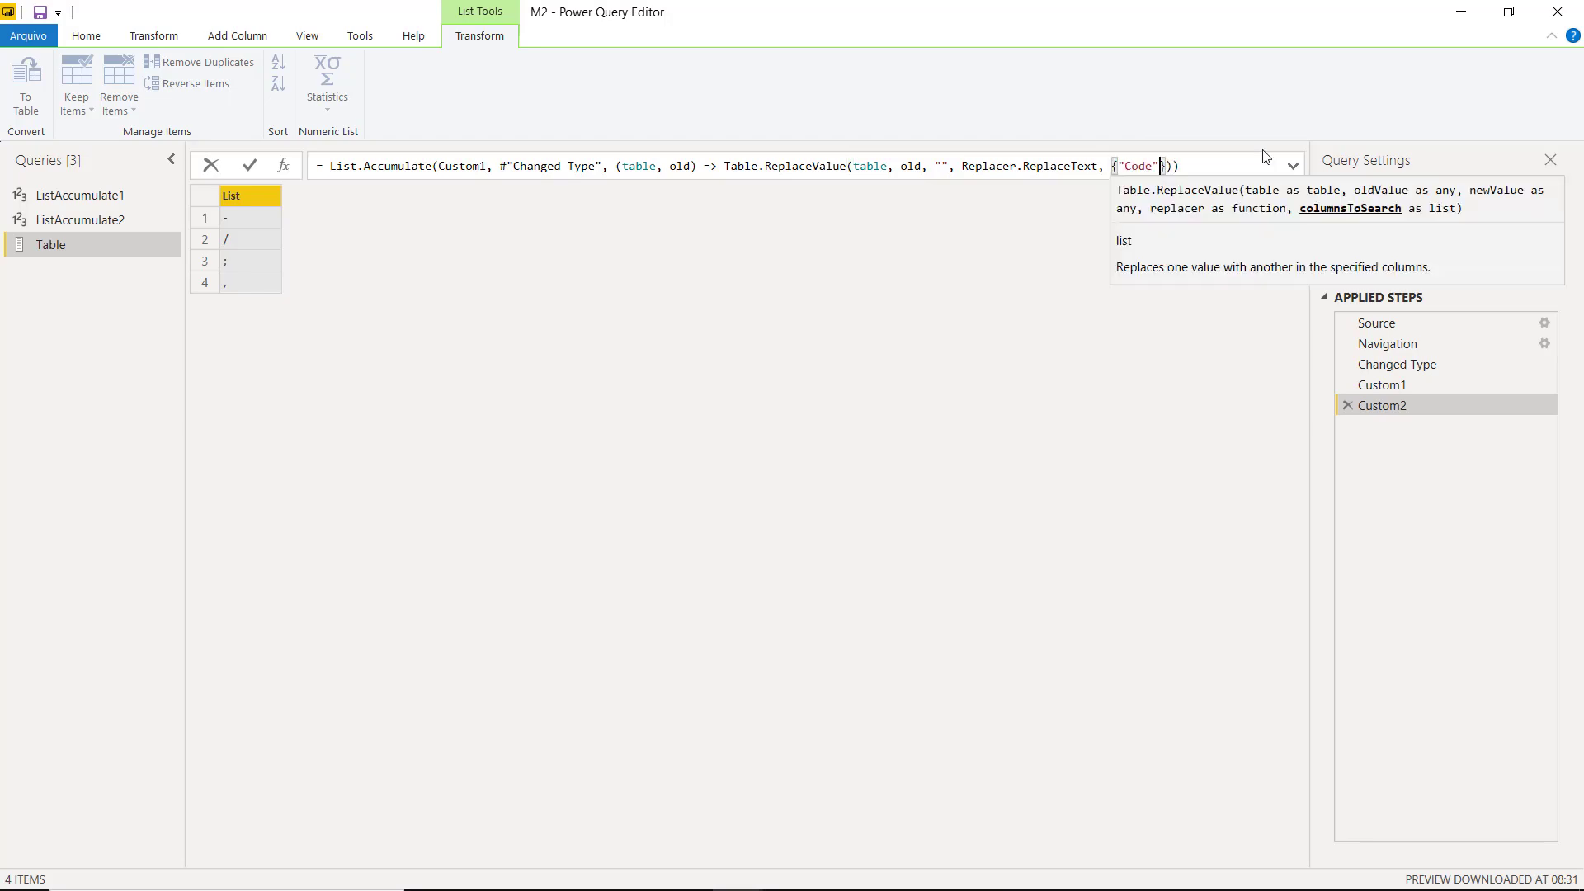
pyautogui.write('"Info"}')
pyautogui.press('Return')
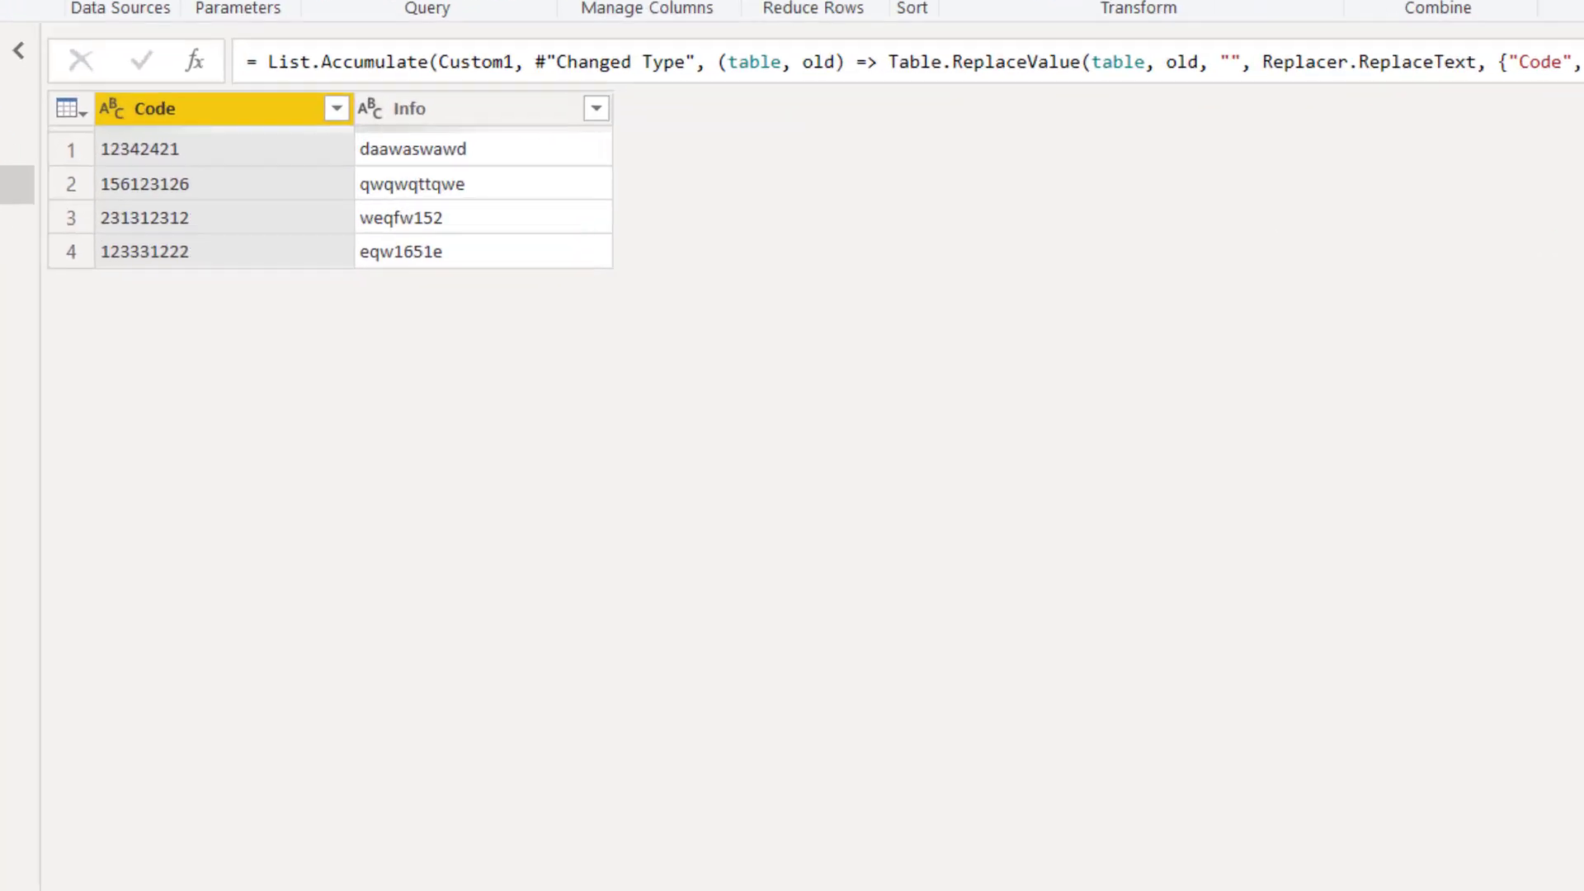